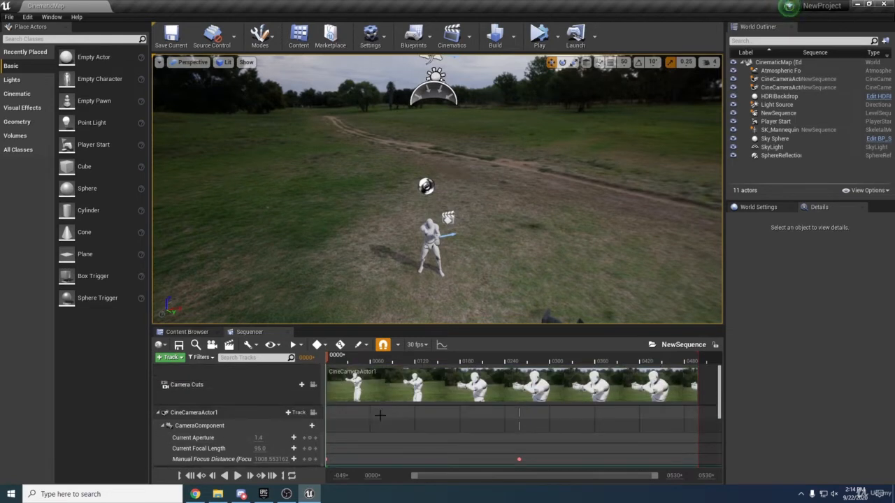
Select the Camera Cuts track and browse the track-type list without adding a track
click(218, 386)
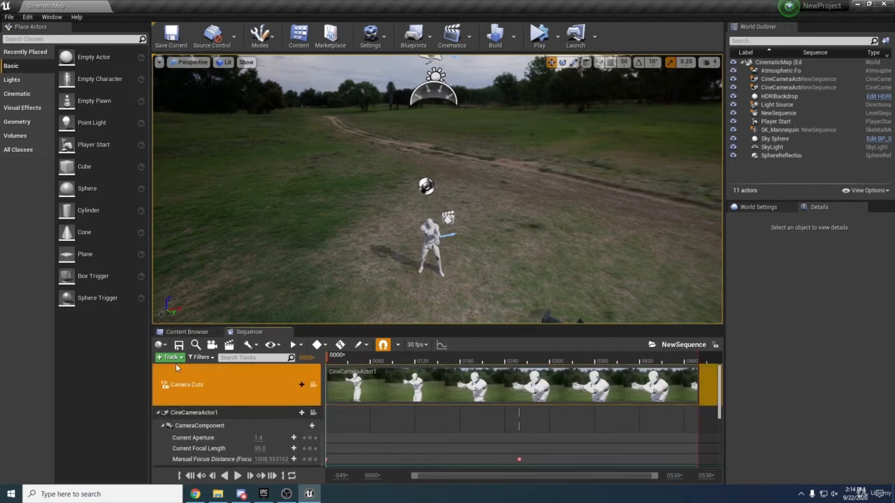
click(171, 358)
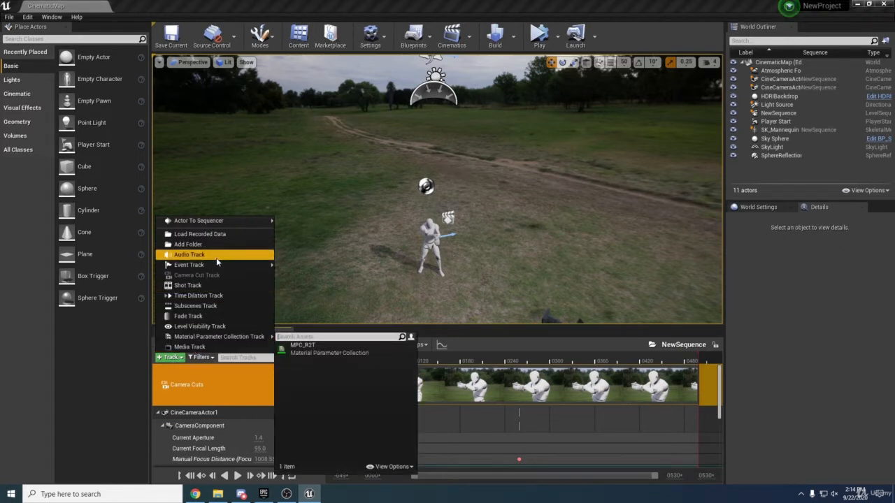
mouse_move(226, 269)
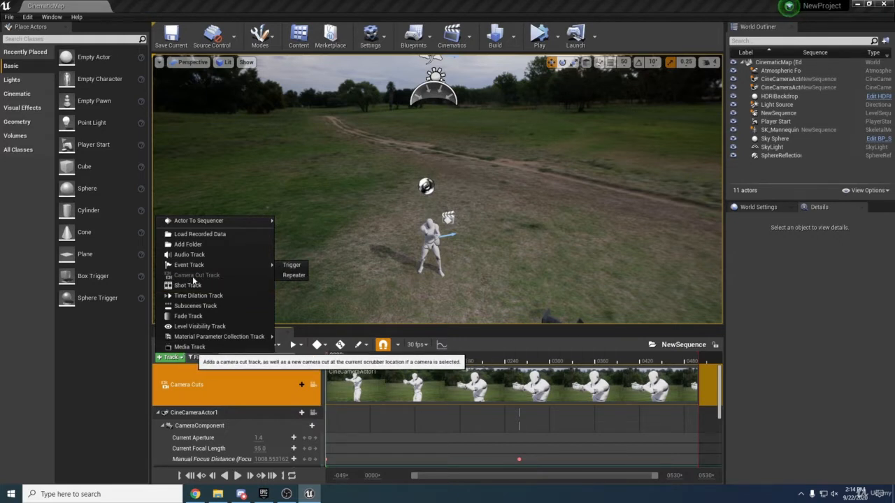
click(230, 392)
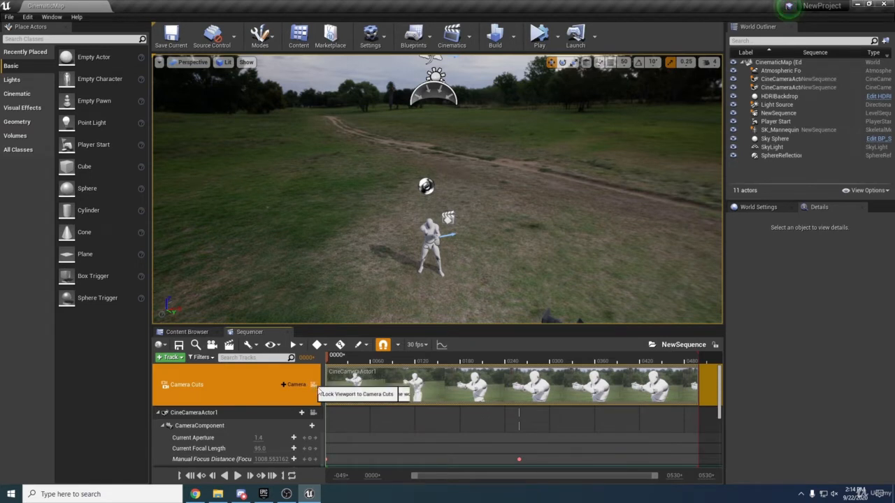
Lock the viewport to camera cuts and preview the shot, switching to CineCameraActor2 and back to CineCameraActor1
click(313, 384)
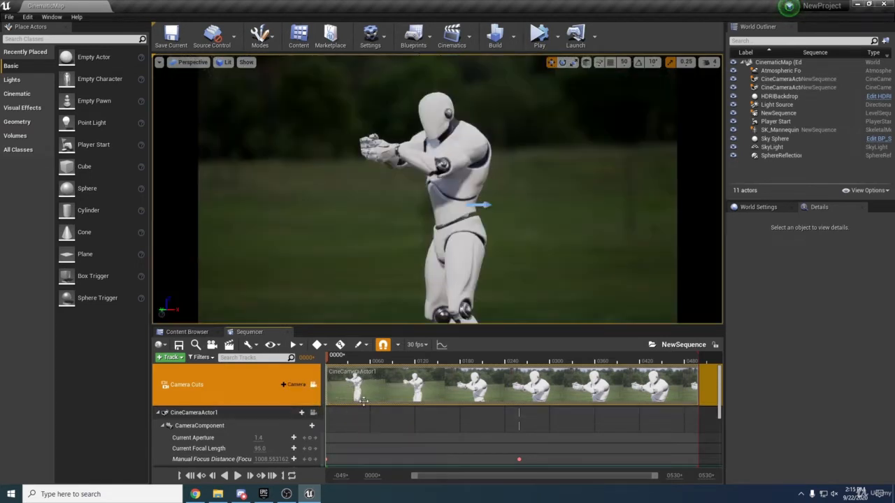
mouse_move(335, 359)
mouse_down()
mouse_move(369, 359)
mouse_move(325, 357)
mouse_up()
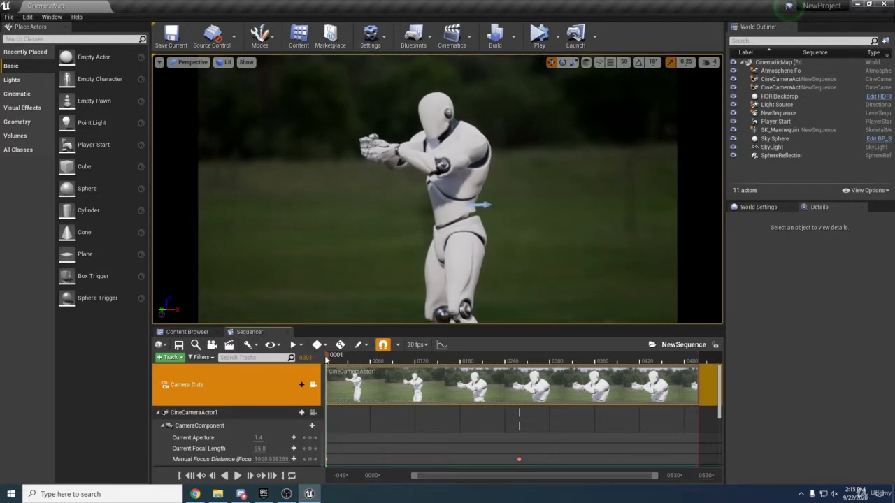
right_click(406, 390)
click(437, 386)
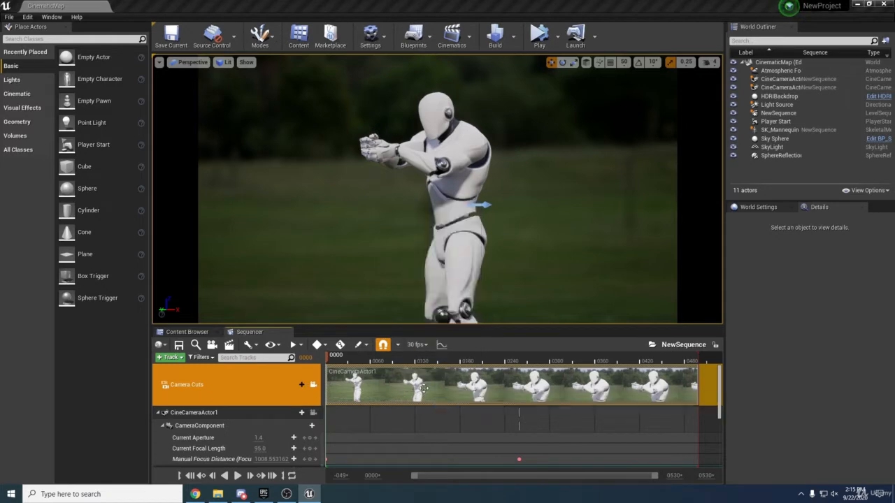
drag(334, 360, 506, 360)
right_click(367, 380)
click(396, 370)
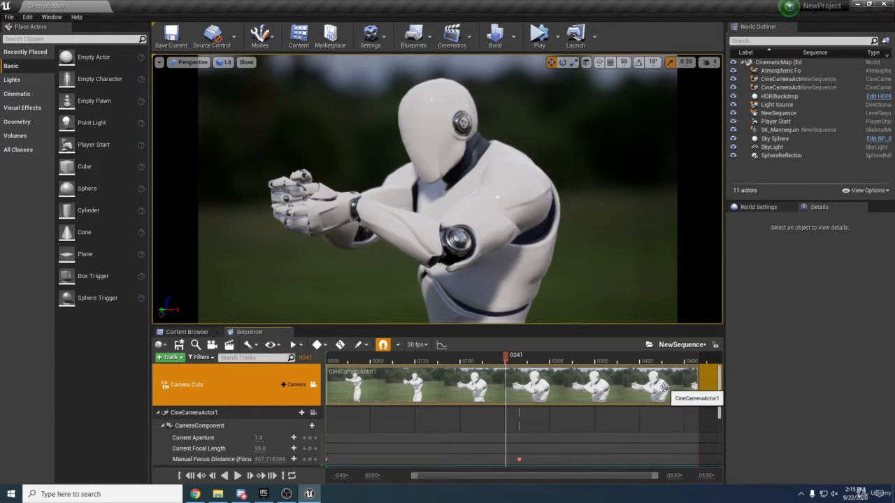
right_click(497, 384)
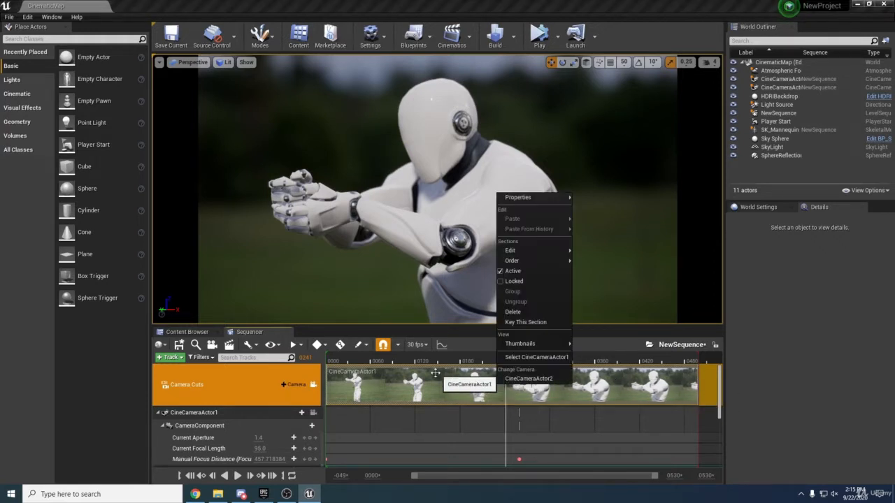
mouse_move(516, 254)
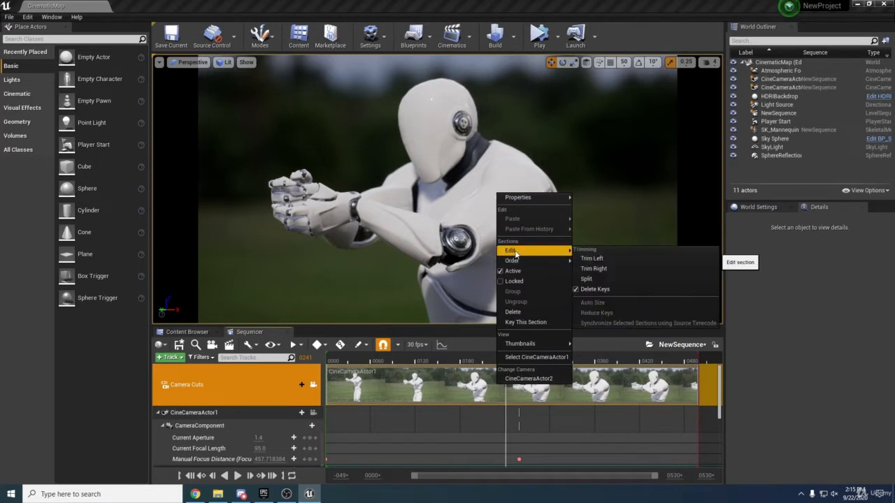
click(587, 278)
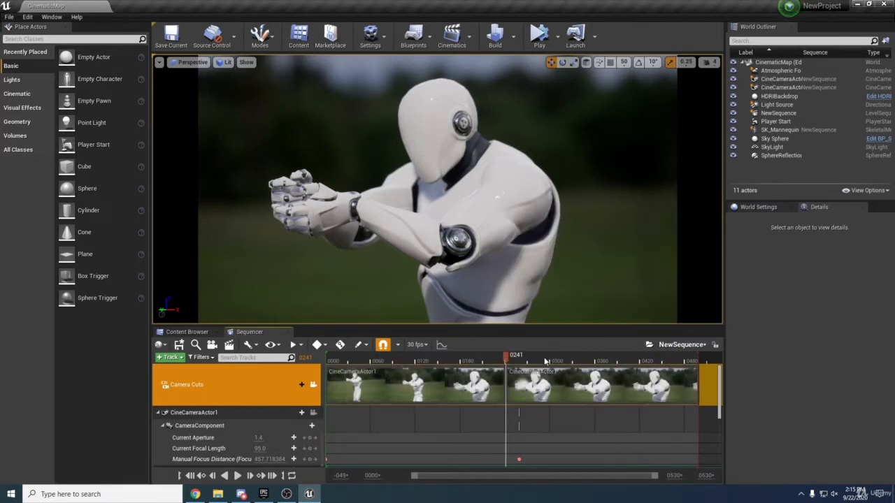
click(534, 360)
right_click(534, 377)
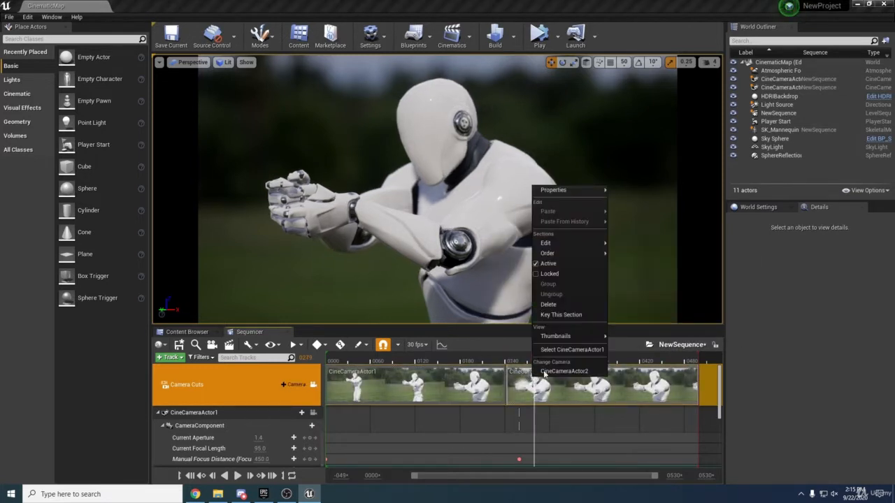
click(562, 372)
drag(535, 360, 490, 357)
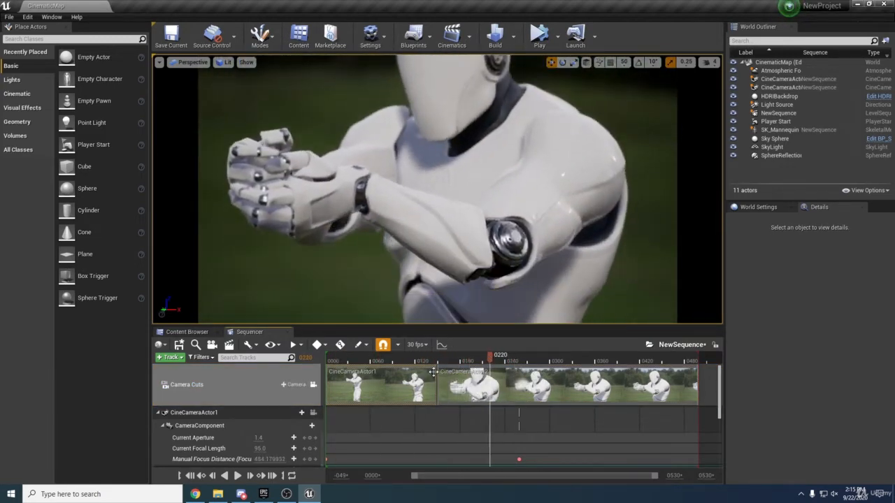
click(448, 375)
key(Delete)
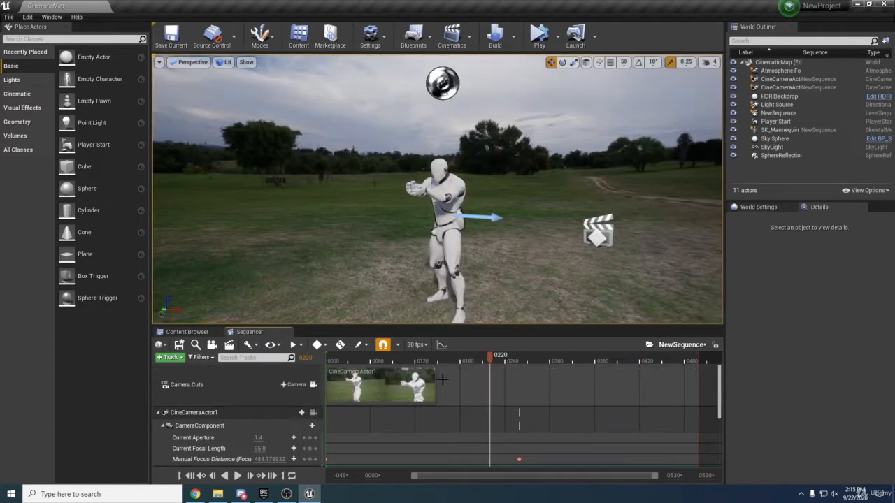
drag(439, 384, 700, 391)
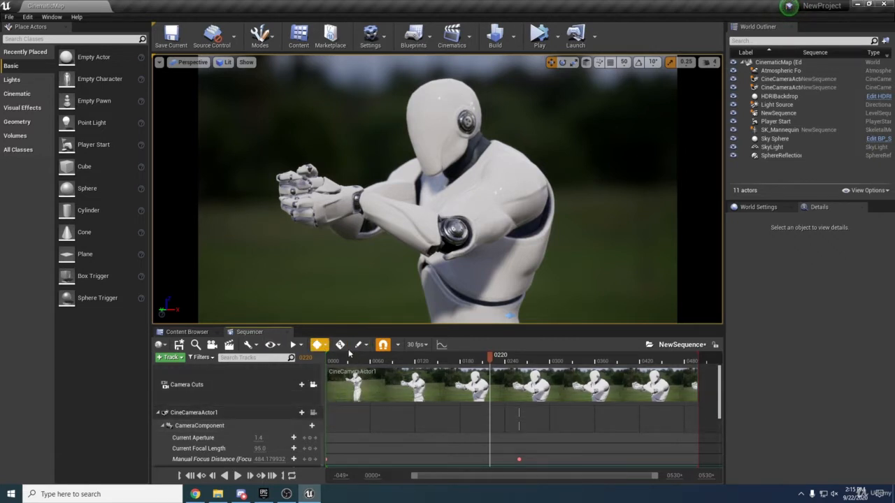
click(417, 345)
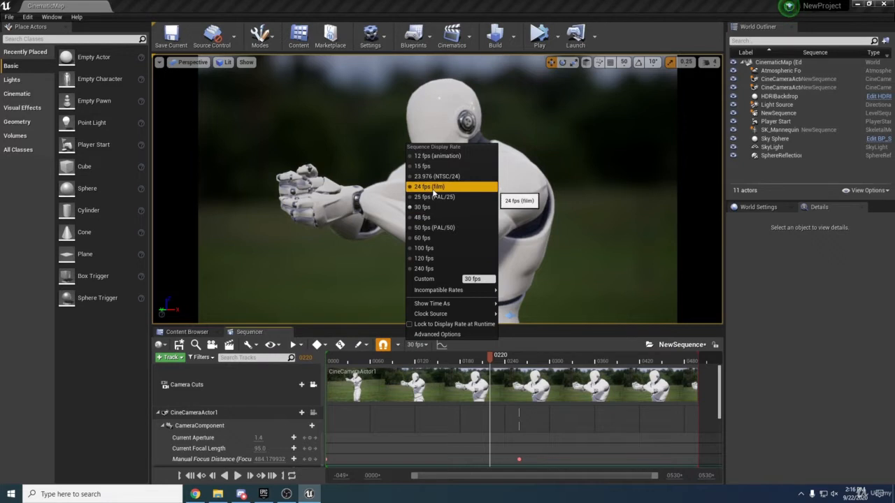
click(421, 347)
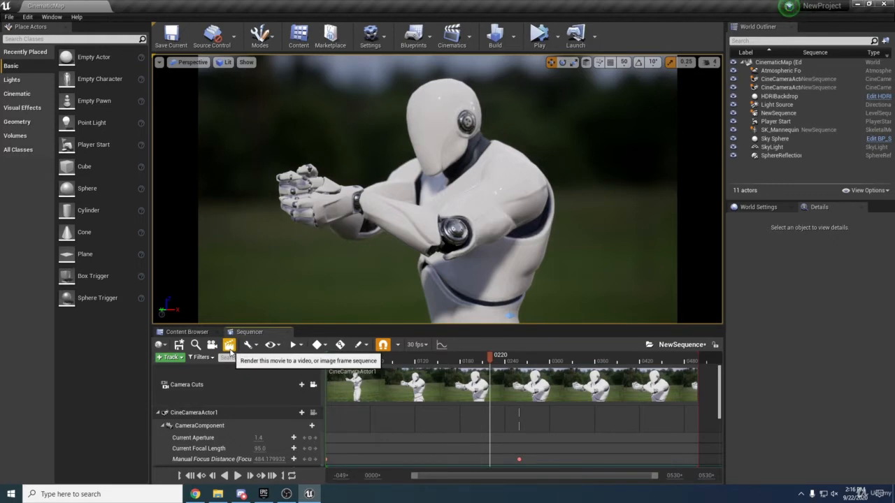
Open the movie render settings and set the resolution to 1920 x 1080 (16:9)
click(229, 345)
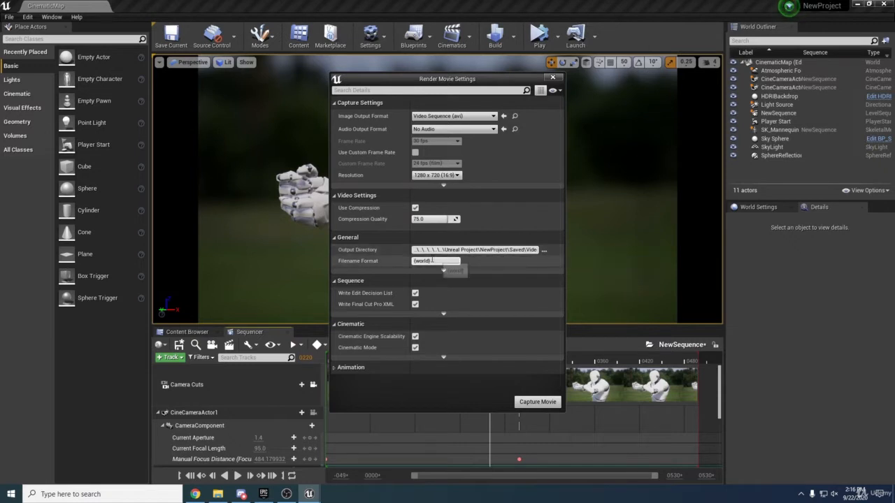
click(436, 175)
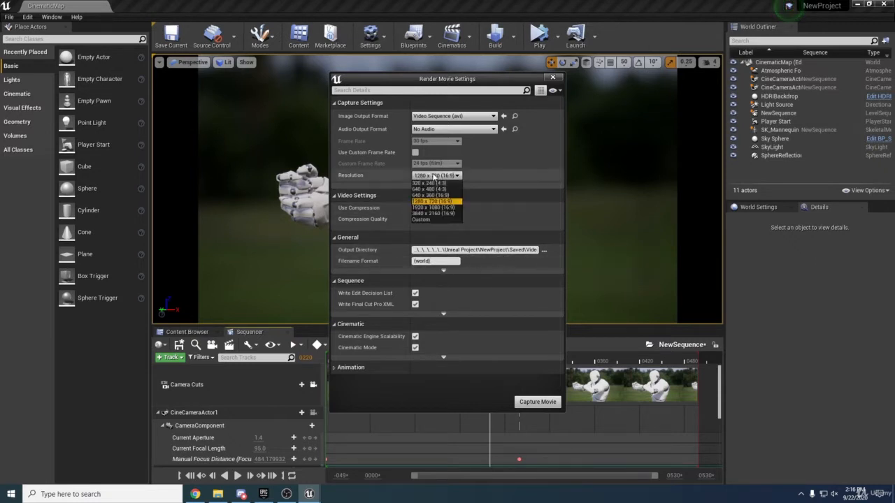
click(433, 208)
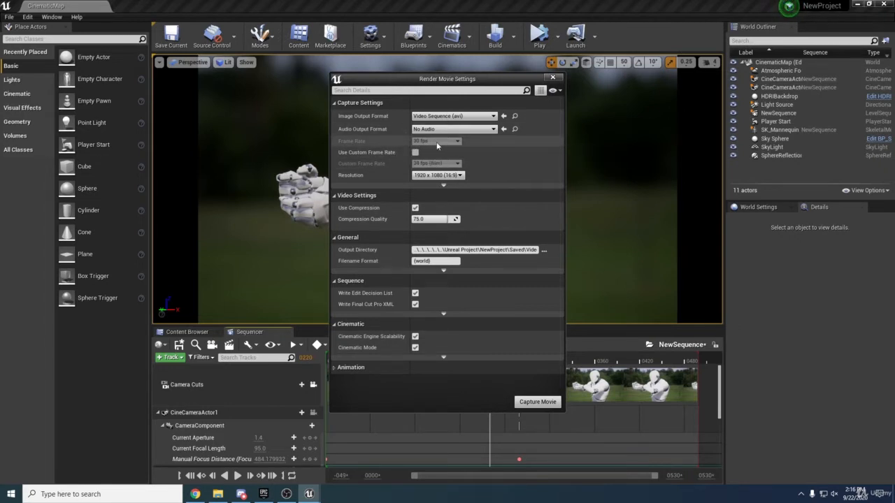
Try a 30 fps custom frame rate, then leave Use Custom Frame Rate unticked
click(415, 152)
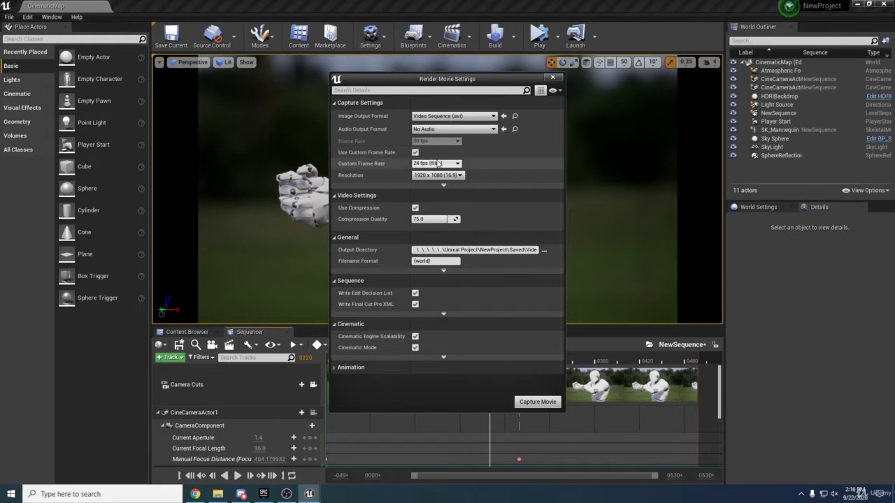
click(434, 163)
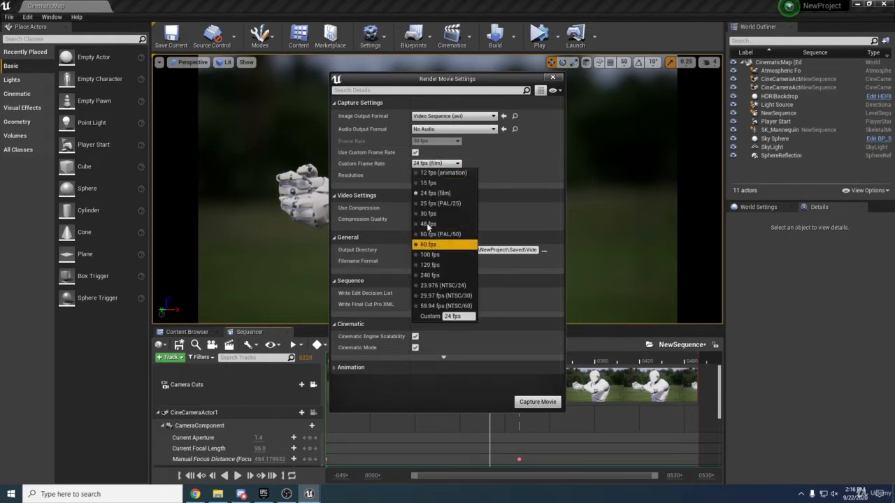
click(416, 153)
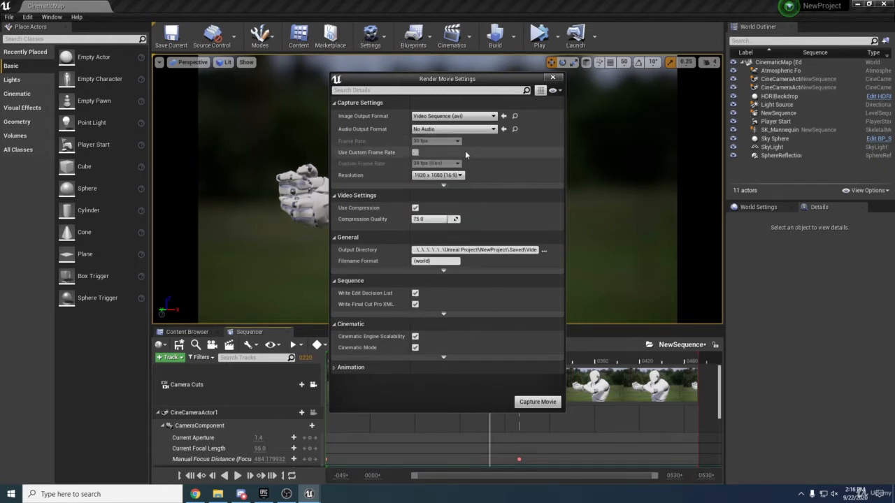
click(415, 152)
click(435, 163)
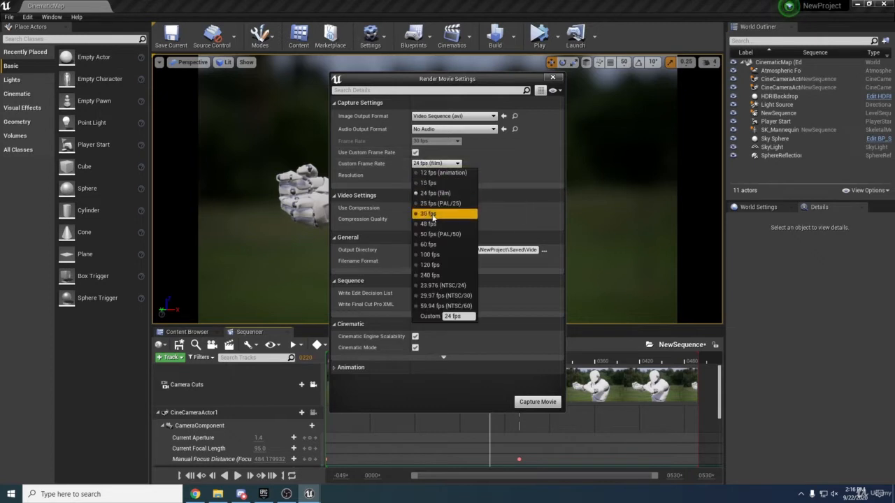
click(432, 218)
click(415, 153)
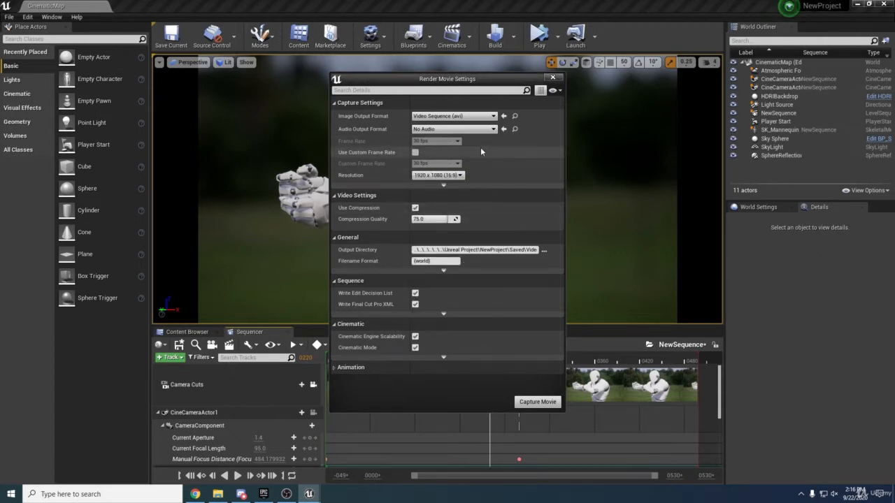
click(457, 116)
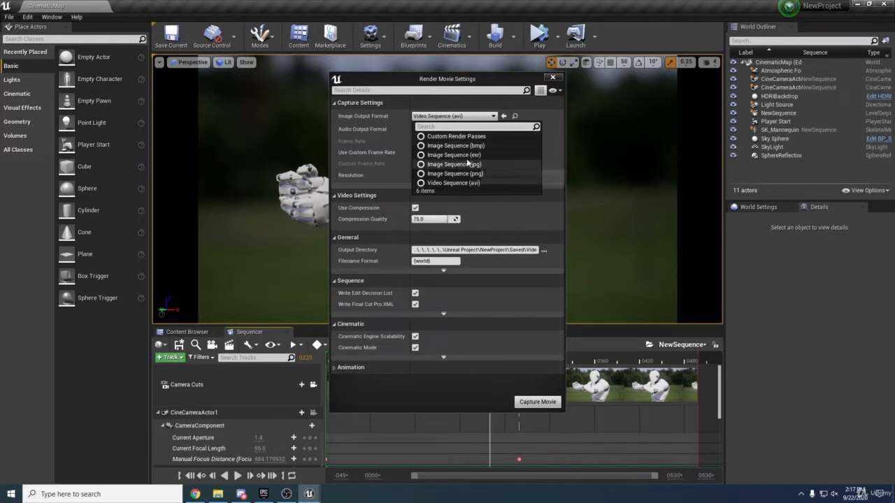
Keep Video Sequence (avi) as the image output format and No Audio as the audio output
click(466, 183)
click(461, 130)
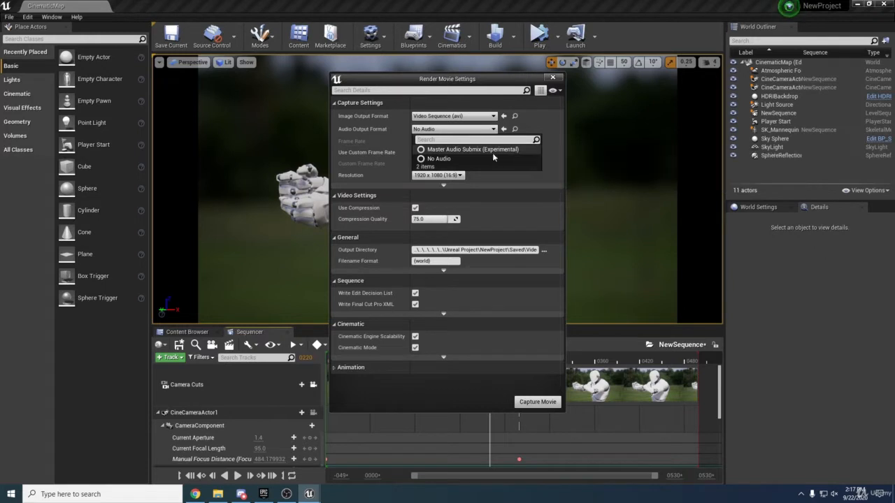
click(447, 158)
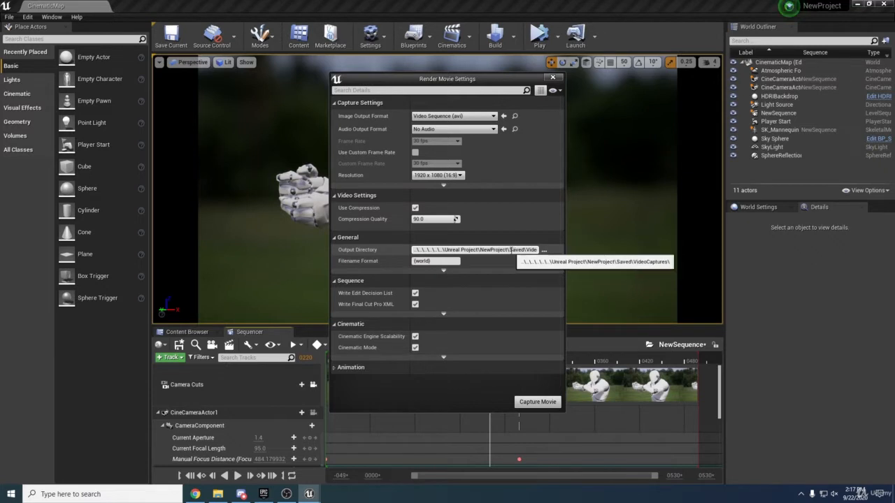
Expand and collapse the advanced general output options, then reveal the advanced capture settings
click(443, 271)
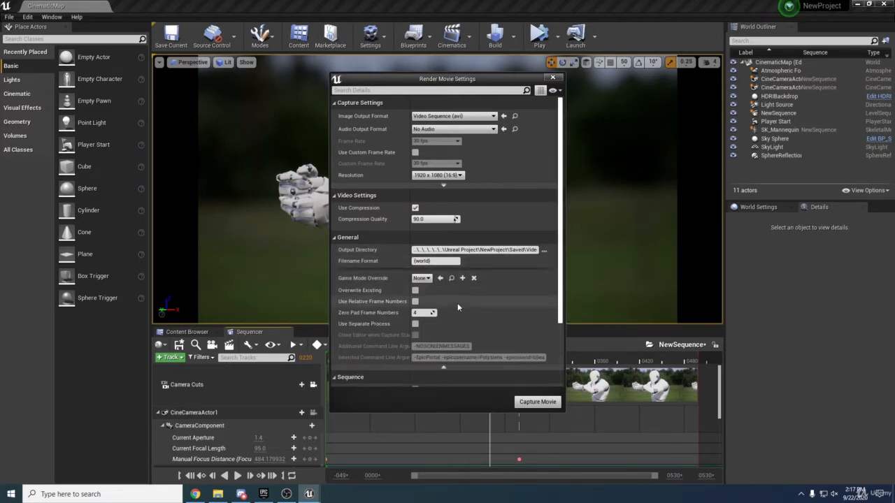
scroll(457, 303, down, 1)
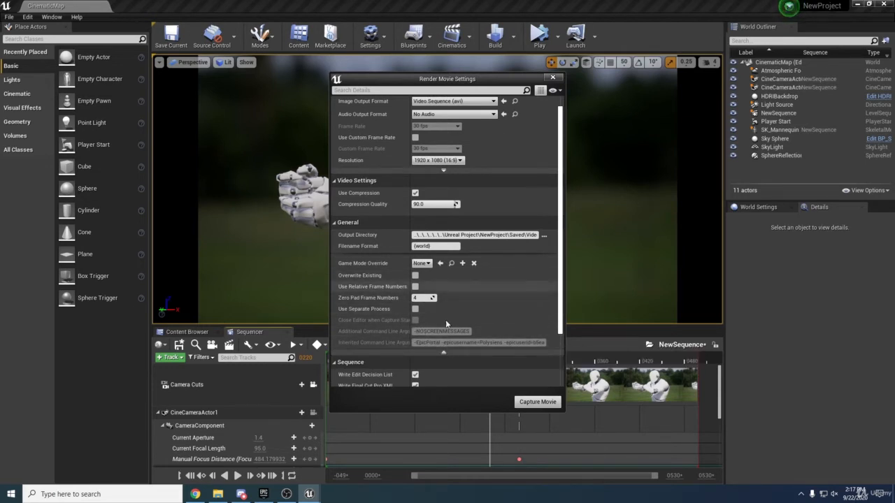
click(443, 353)
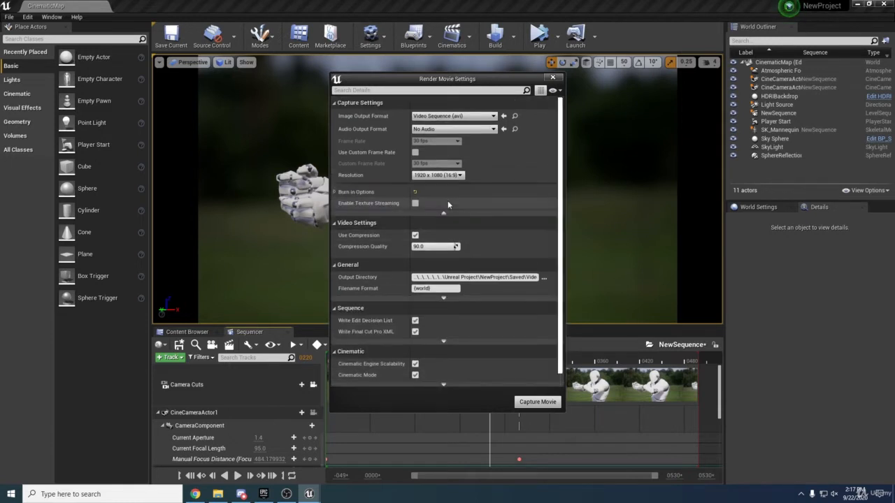
click(443, 186)
Expand the Burn In Options and their text settings, then collapse them again
click(336, 192)
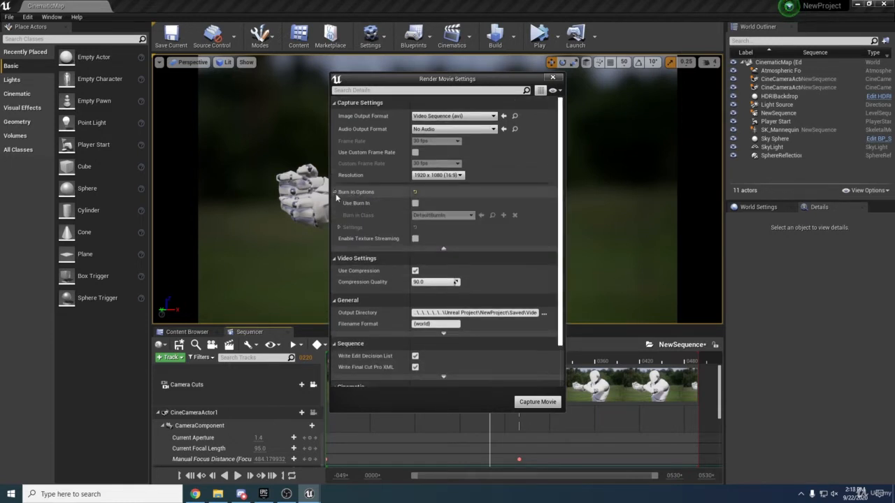
click(339, 227)
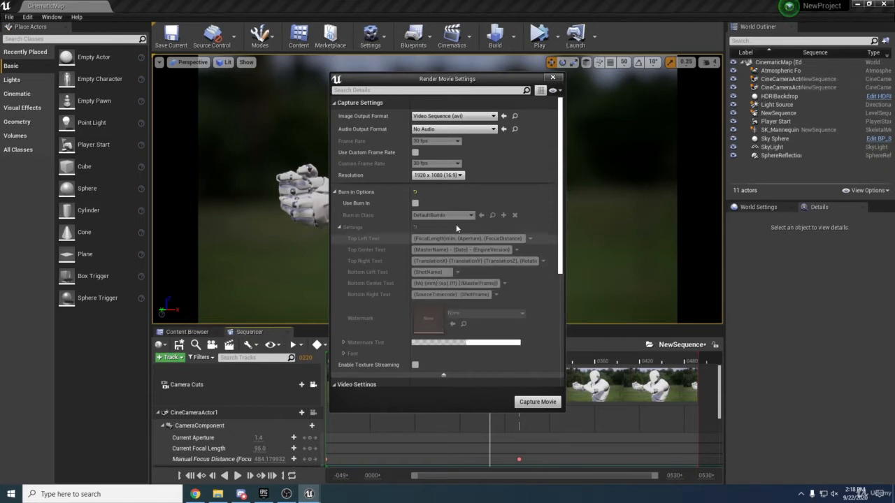
click(339, 227)
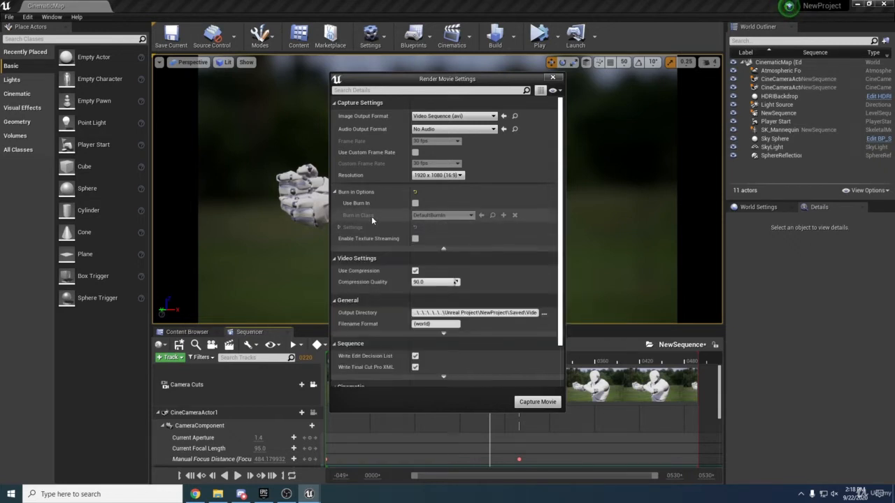
click(335, 191)
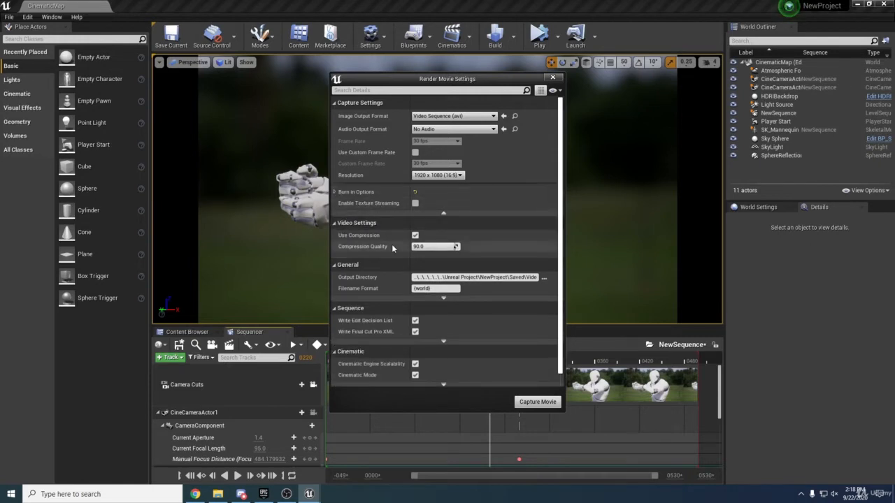
Reveal the Sequence section's extra rows showing Handle Frames 0 and Movie Extension .avi
scroll(392, 244, down, 1)
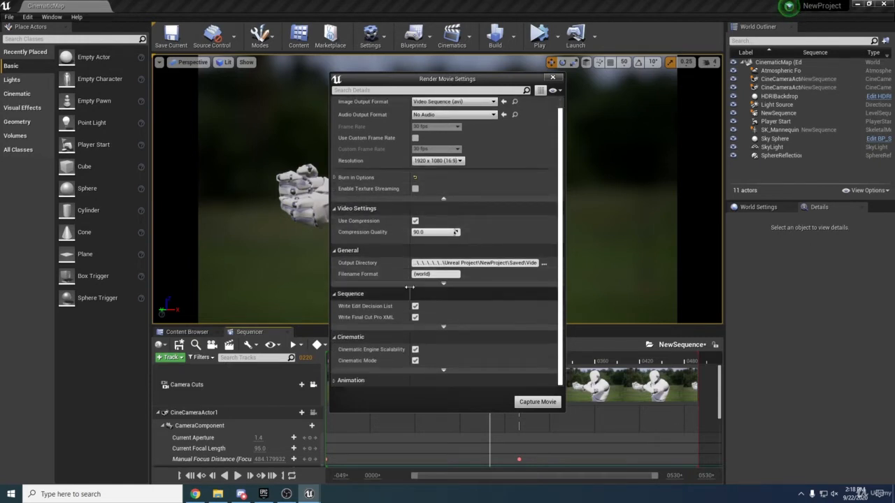
click(443, 327)
scroll(443, 327, down, 1)
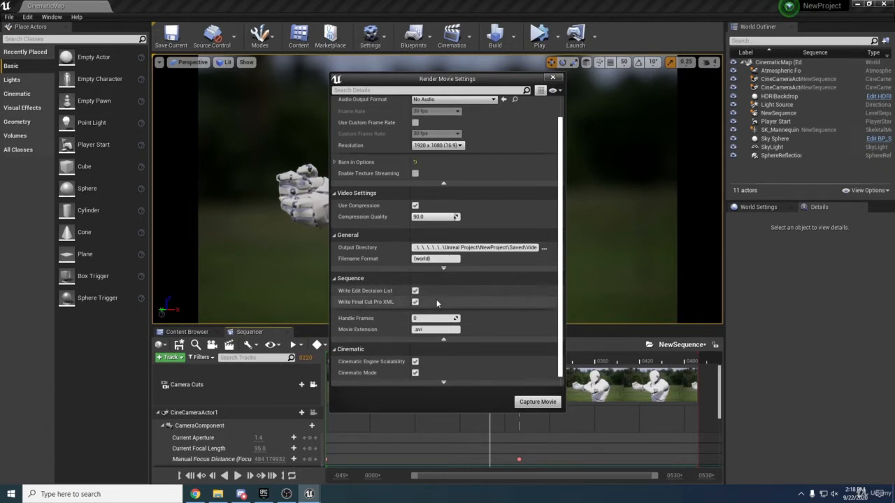
scroll(450, 309, down, 1)
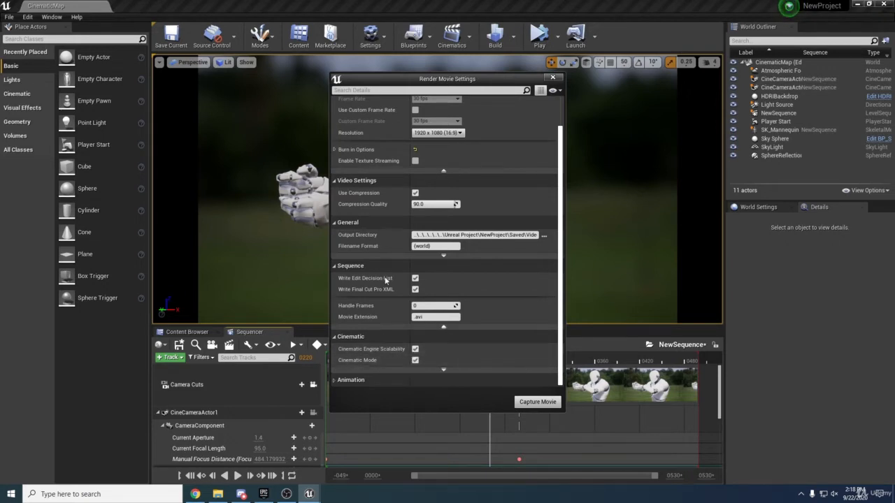
click(370, 36)
Dismiss the engine scalability settings and toggle the Sequence and Cinematic advanced rows
mouse_move(413, 170)
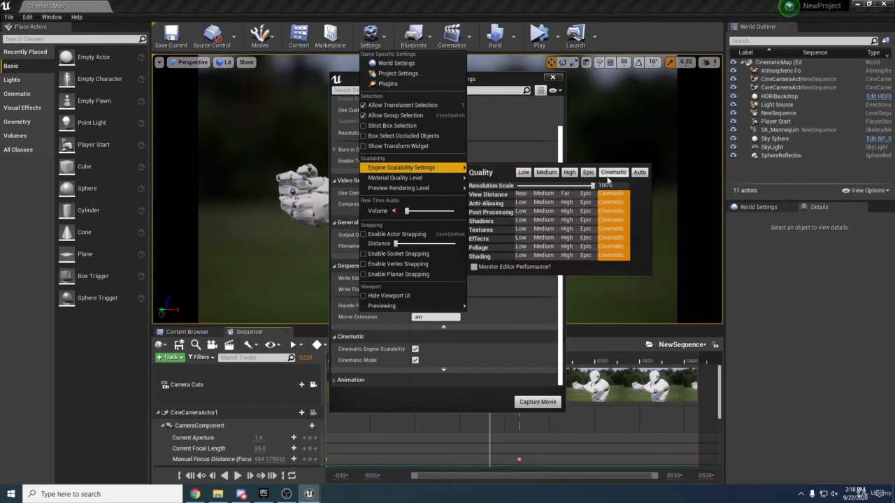
click(523, 328)
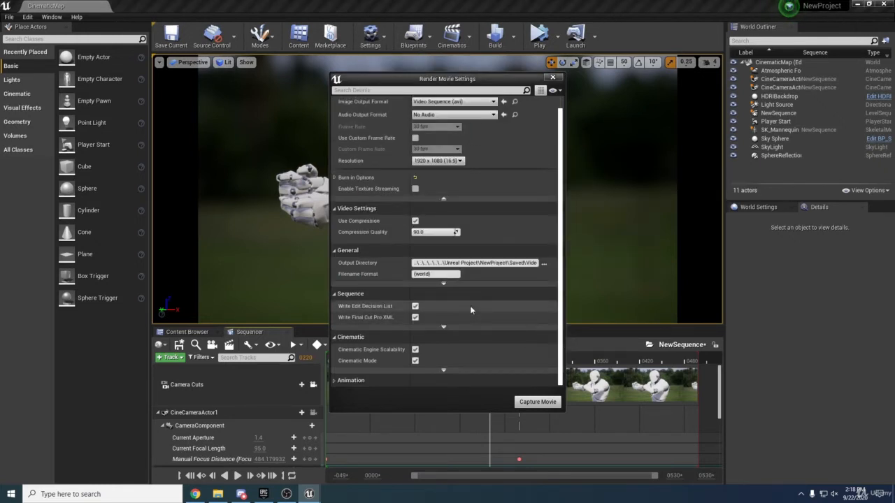
click(454, 326)
scroll(461, 334, down, 2)
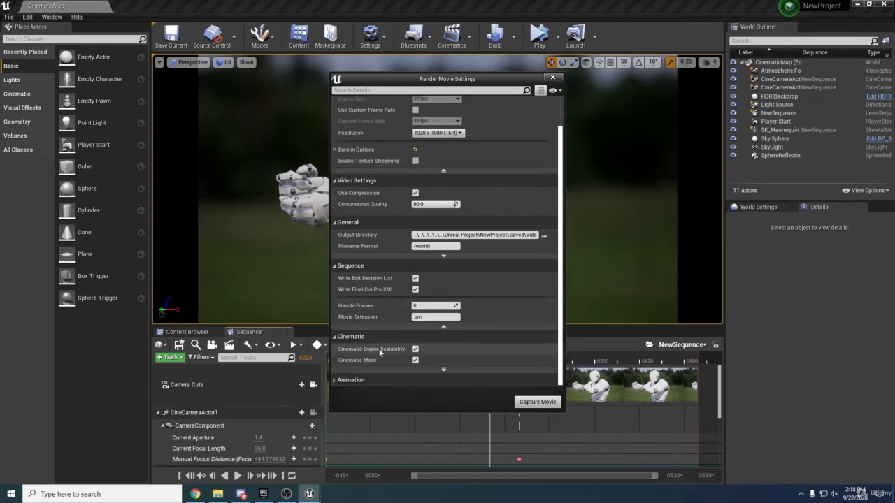
scroll(448, 376, down, 5)
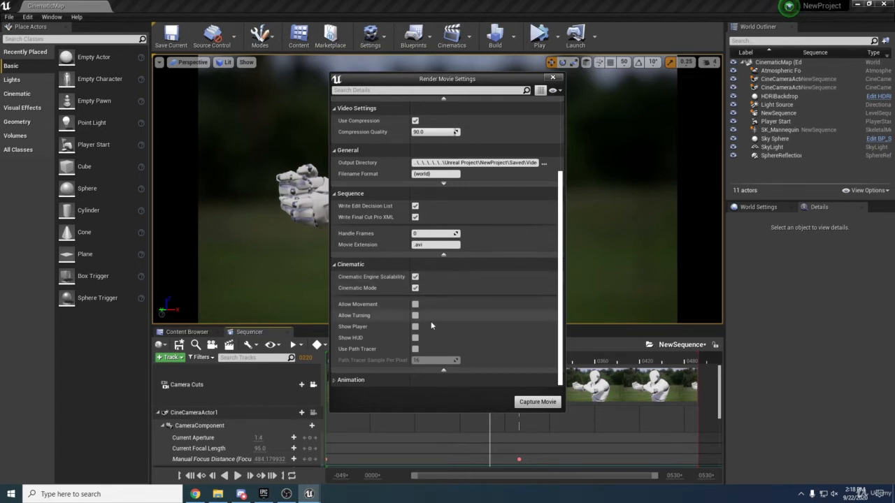
click(447, 371)
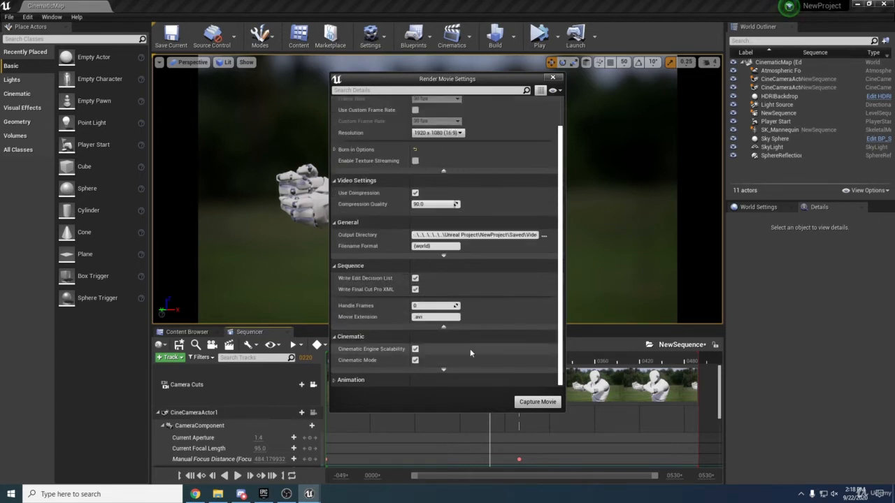
Expand the Animation settings and toggle Use Custom End Frame on and back off
click(341, 379)
scroll(344, 369, down, 4)
scroll(345, 363, down, 3)
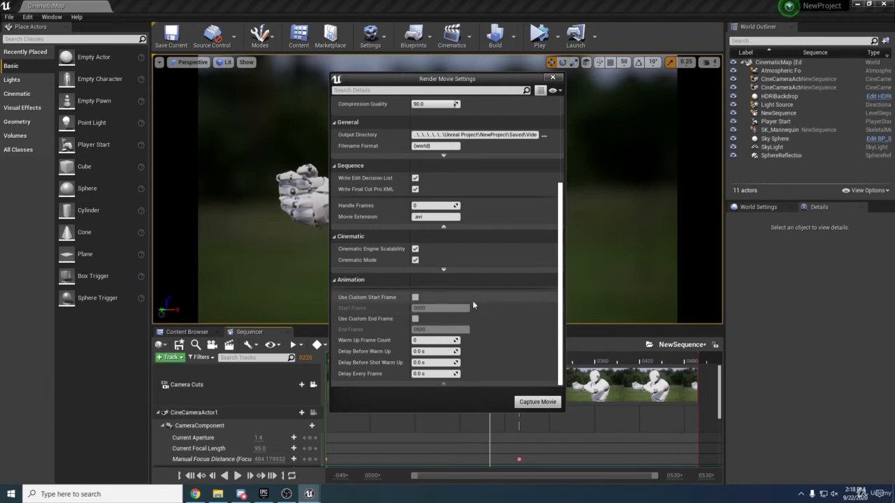
click(415, 319)
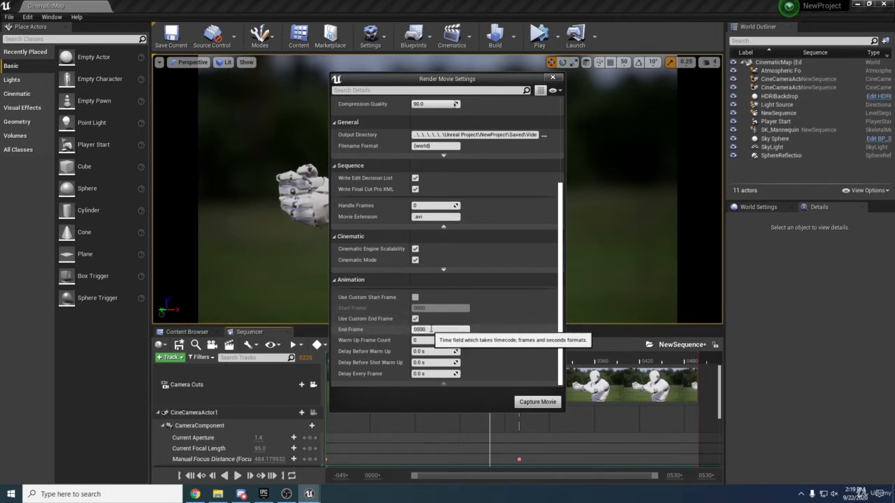
click(415, 319)
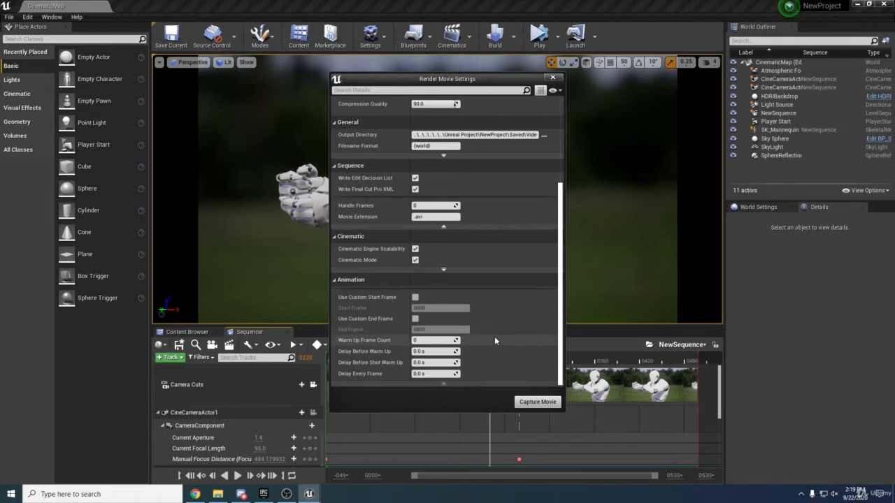
scroll(506, 345, up, 5)
scroll(509, 343, down, 5)
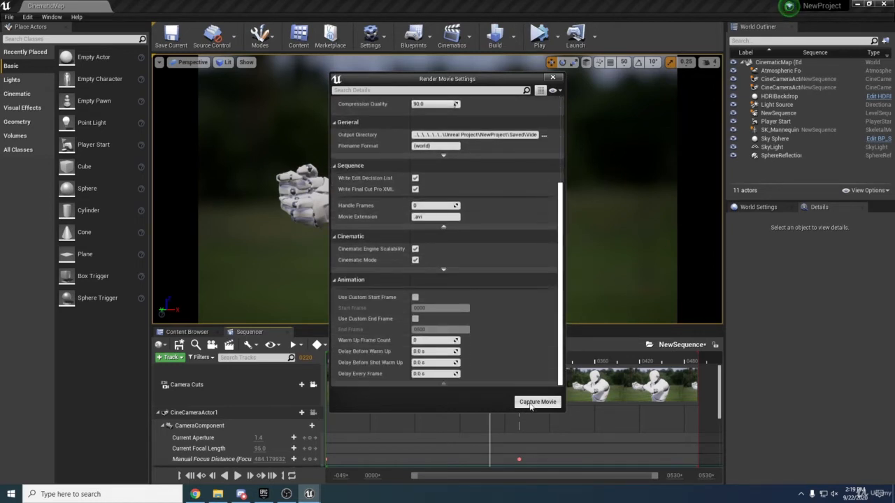
Capture the movie, saving the level first when prompted
click(530, 403)
click(492, 334)
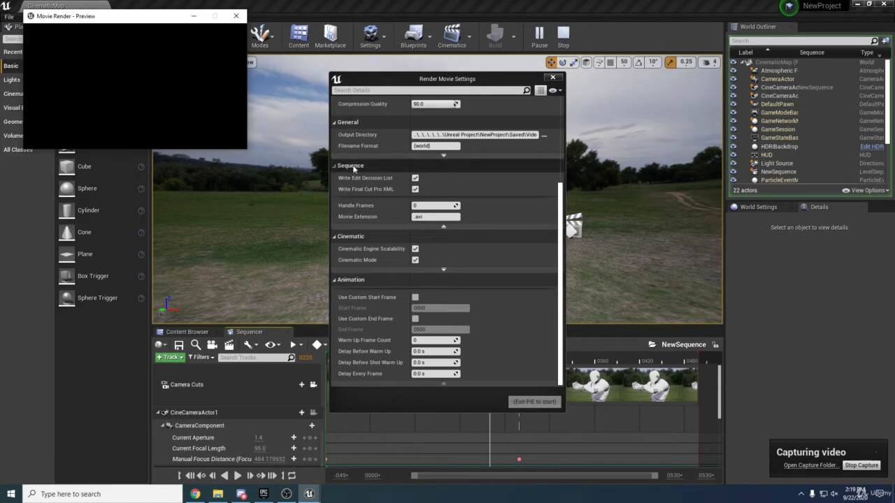
drag(147, 24, 165, 31)
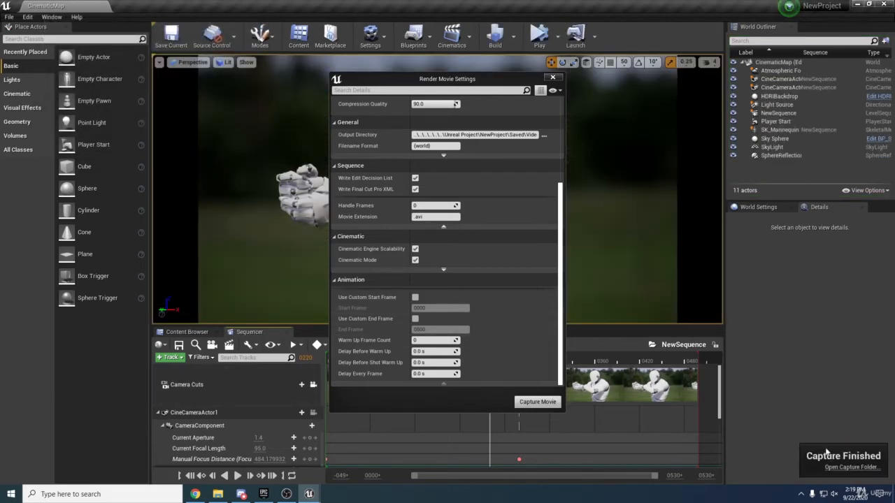
Open CinematicMap.avi from the VideoCaptures folder for playback in VLC
click(839, 466)
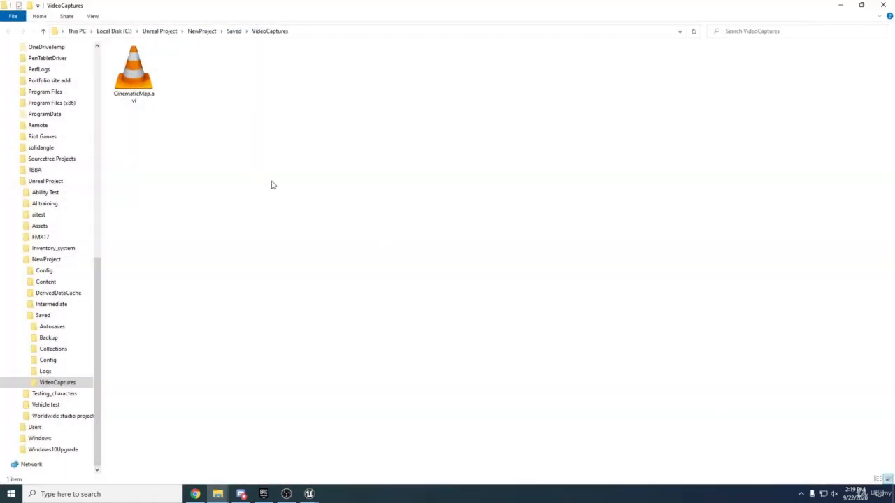
click(135, 85)
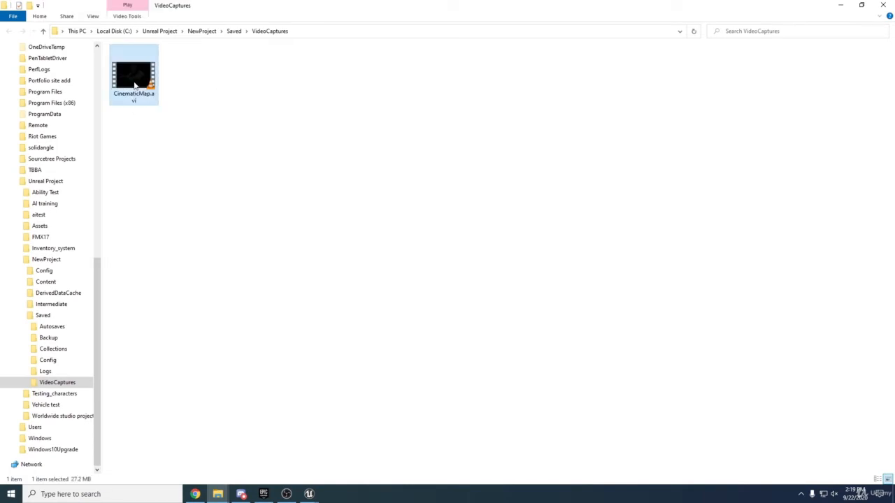
double_click(135, 86)
click(451, 350)
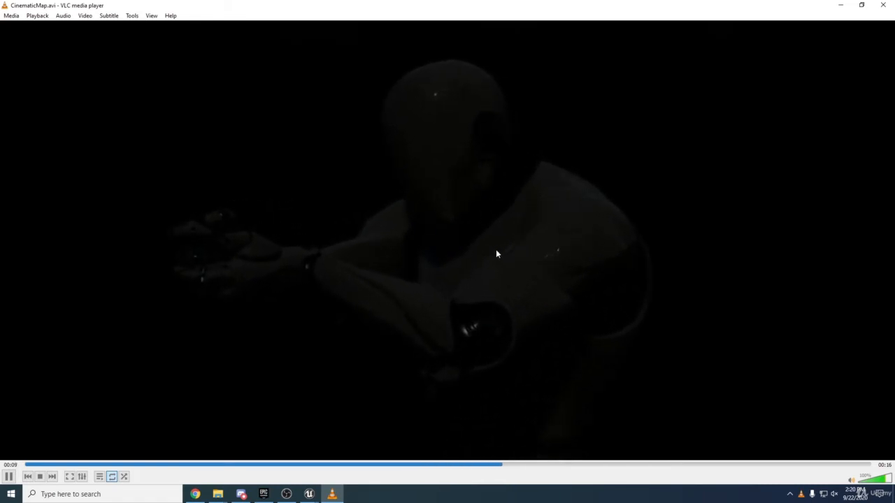
Close VLC after playback and bring Unreal's Render Movie Settings window back
click(881, 6)
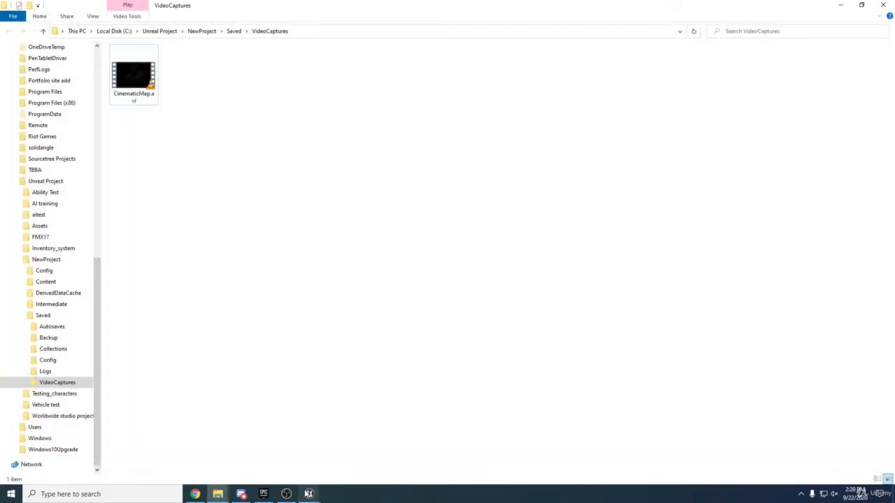
mouse_move(308, 494)
click(351, 443)
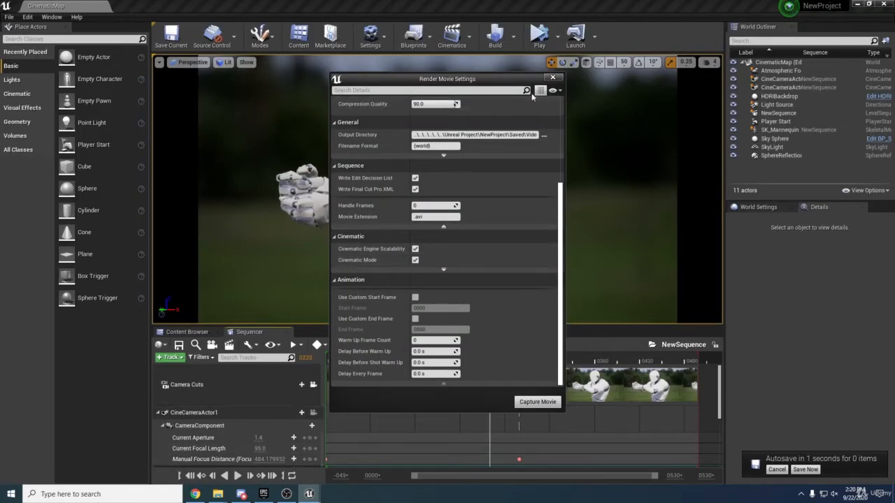
Close the render settings and raise the Light Source intensity from 7.0 to 12.0 lux
click(552, 78)
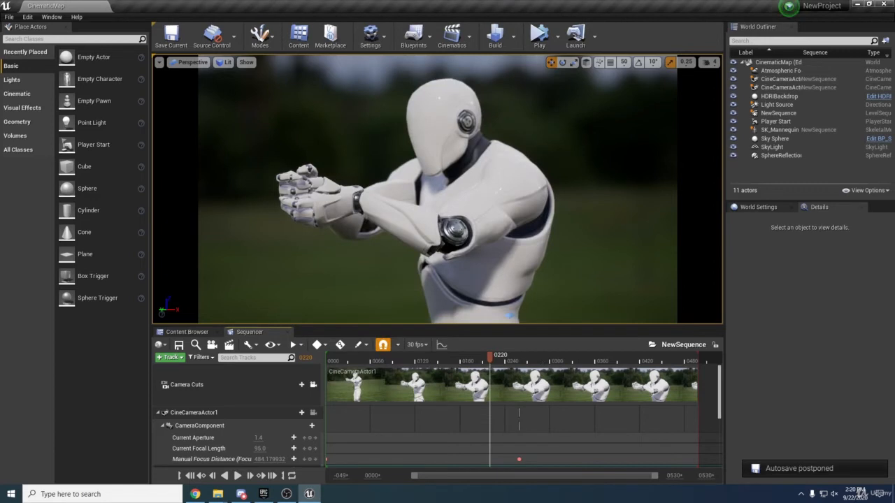
click(788, 107)
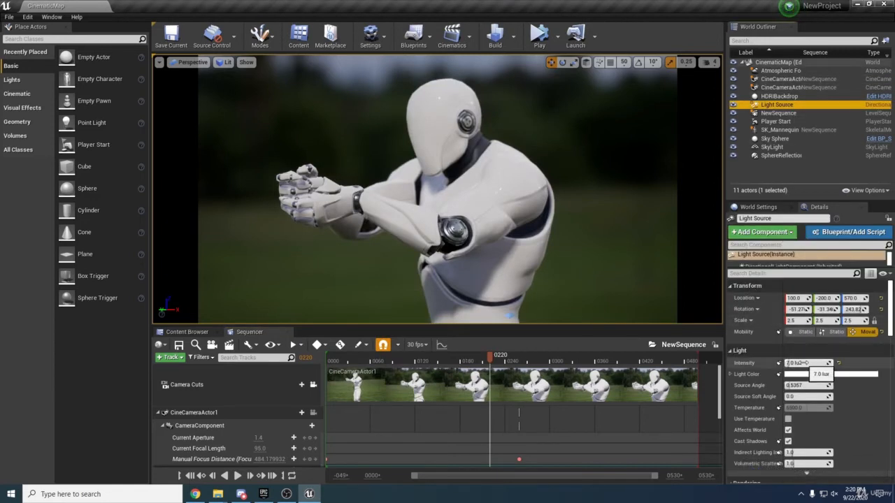
click(805, 362)
text(1)
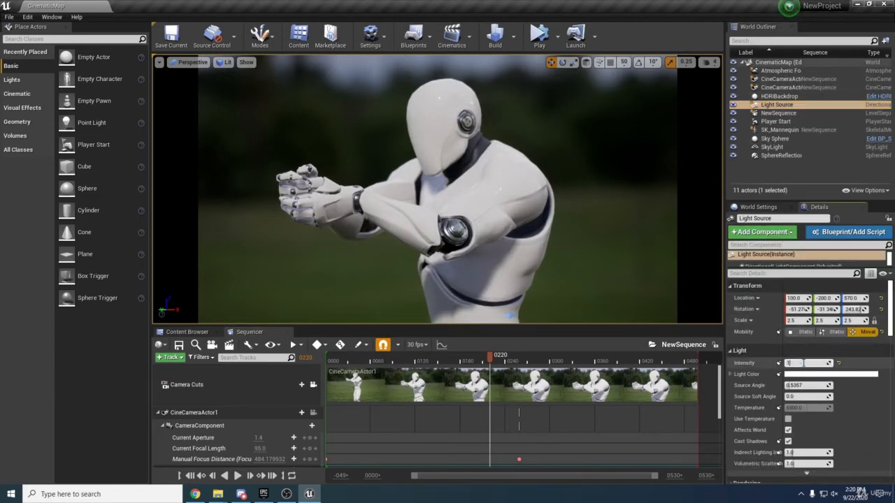
text(0)
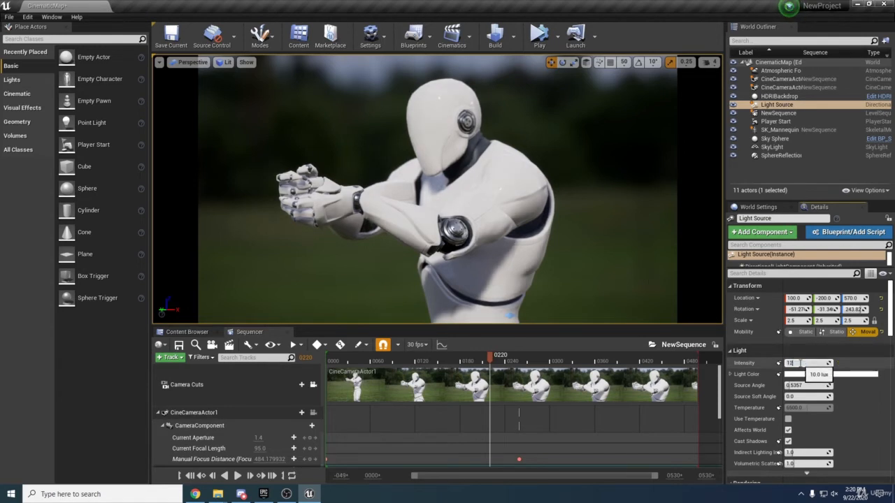
key(Return)
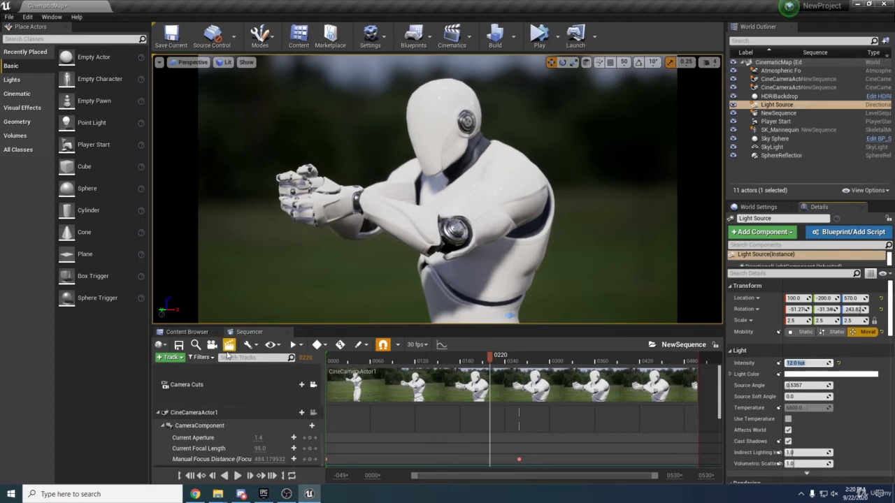
Reopen render settings, try Custom resolution, revert to 1920 x 1080 (16:9), and start the capture
click(338, 345)
scroll(460, 297, down, 1)
scroll(460, 296, up, 1)
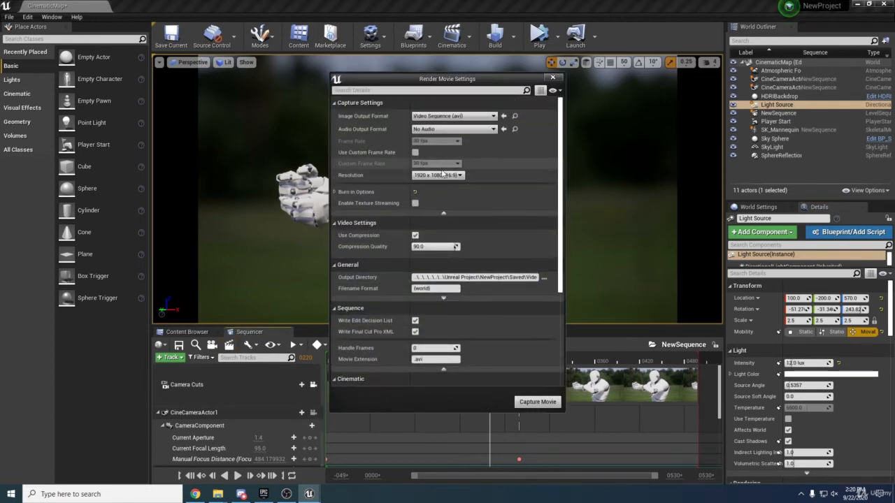
click(439, 176)
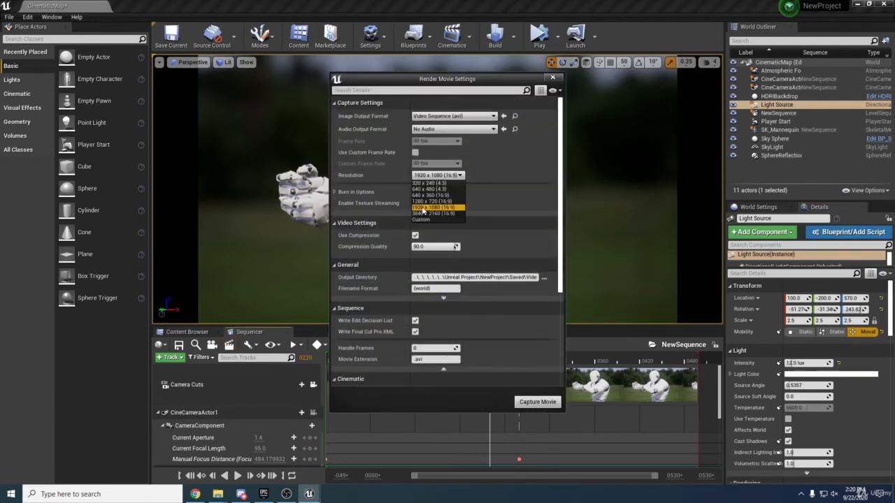
click(384, 173)
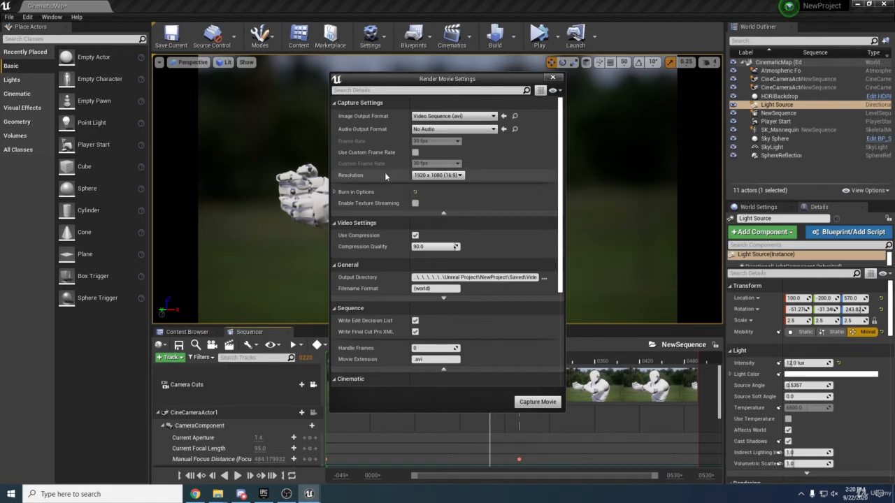
click(425, 177)
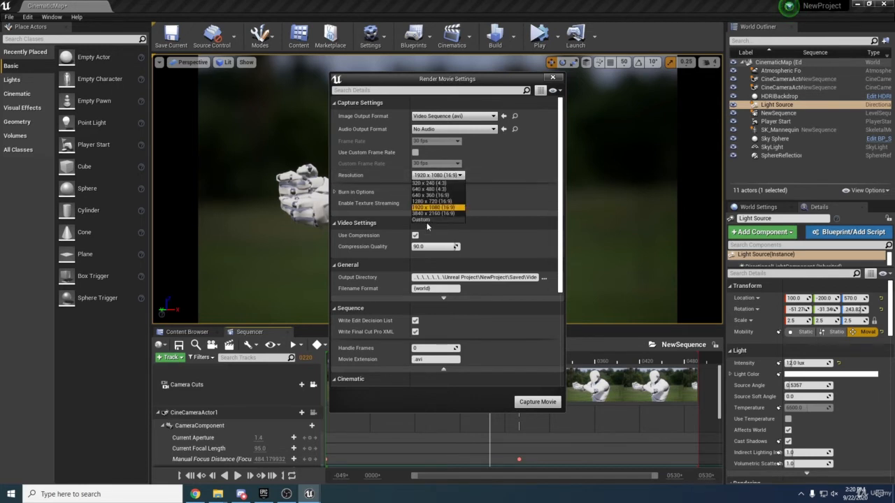
click(423, 220)
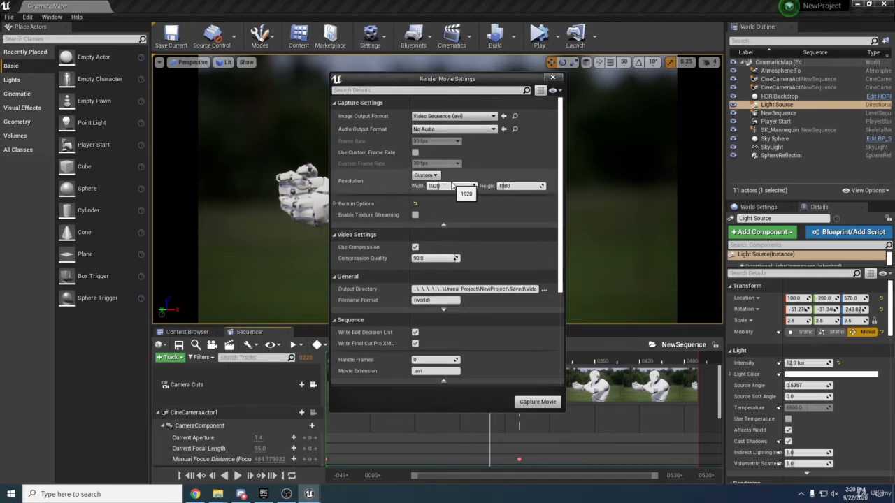
click(425, 175)
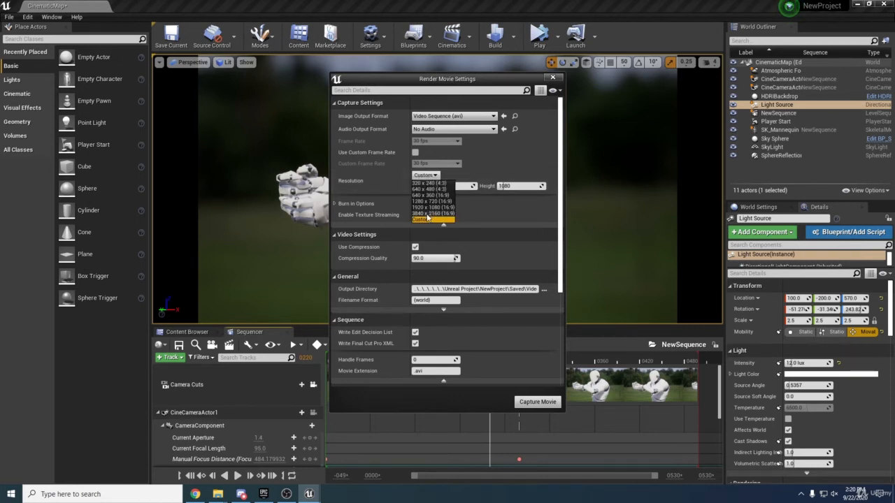
click(430, 208)
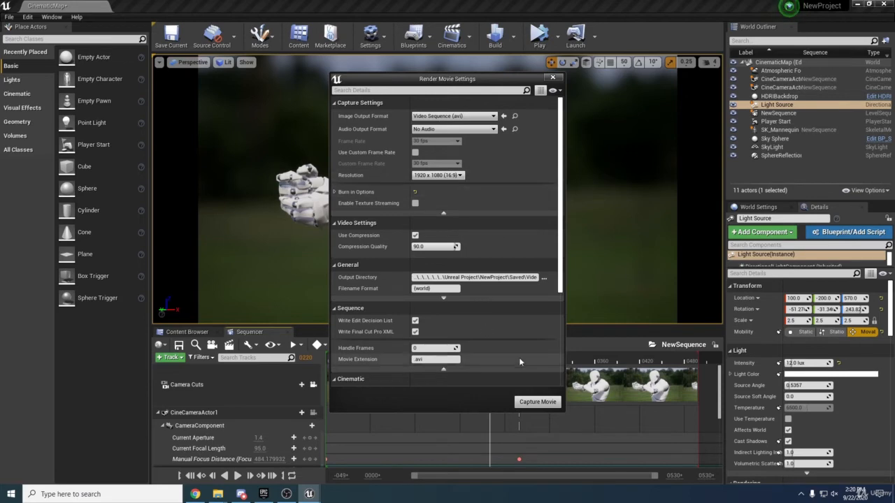
click(537, 402)
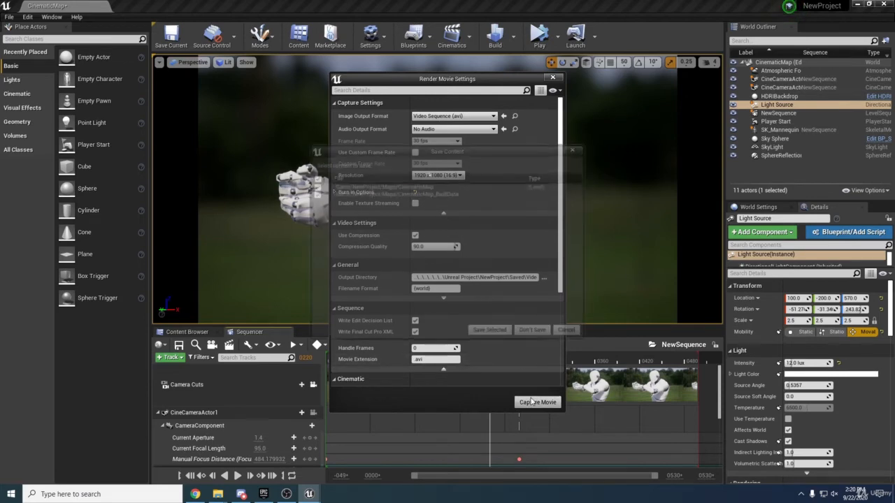
Save the CinematicMap level so the movie capture can proceed
click(485, 334)
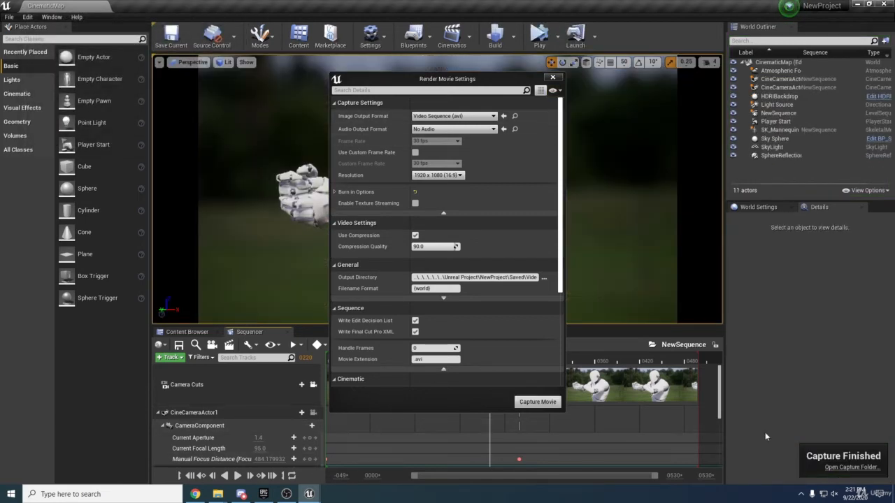
Review the brighter CinematicMap_(2).avi capture in VLC, then close it and return to Unreal
click(833, 467)
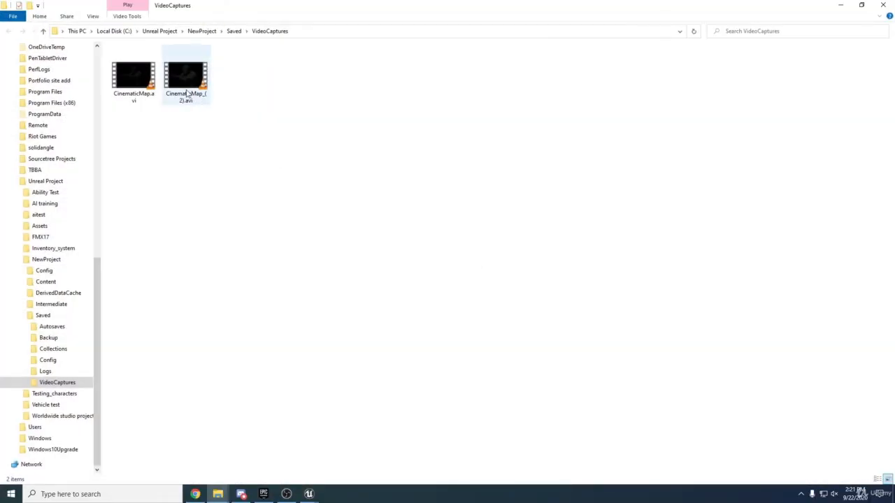
double_click(188, 84)
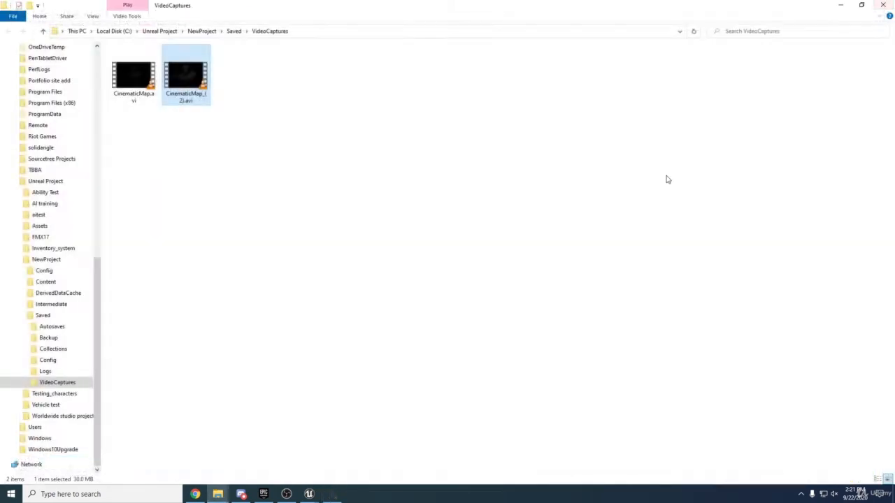
click(882, 5)
click(309, 493)
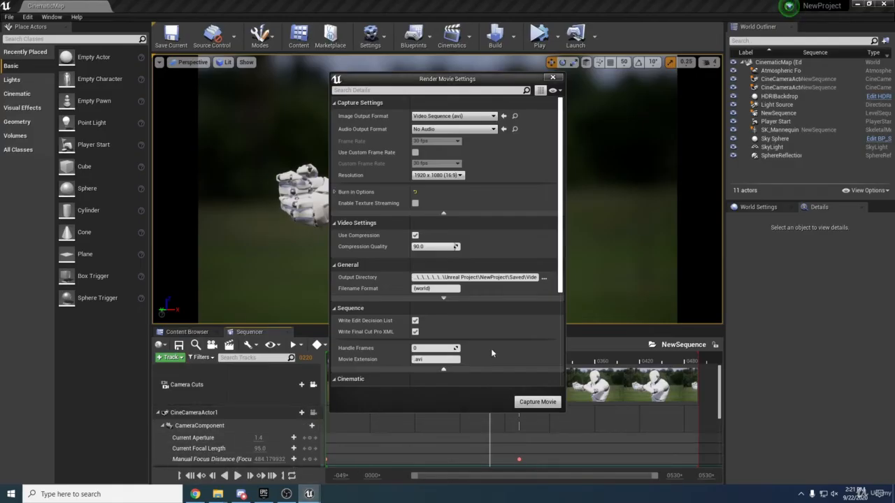
Switch the Camera Cuts shot to CineCameraActor2, scrub to preview it, and reopen Render Movie Settings
click(552, 77)
click(256, 389)
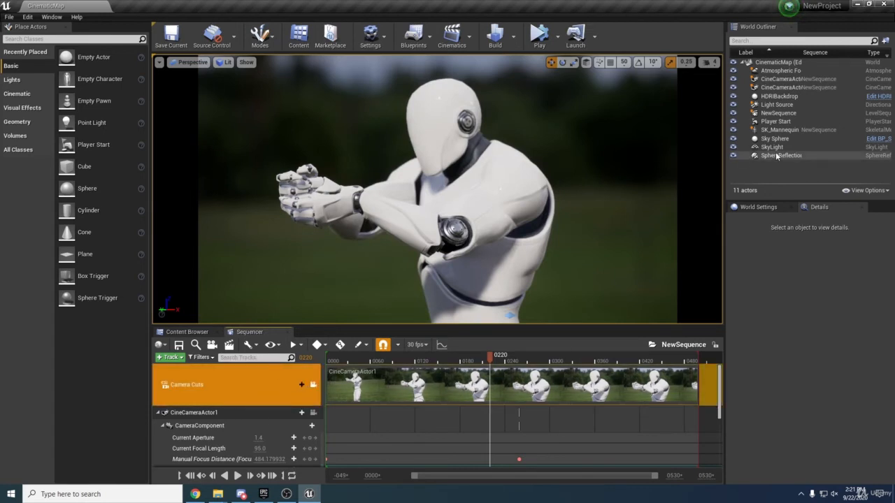
click(793, 97)
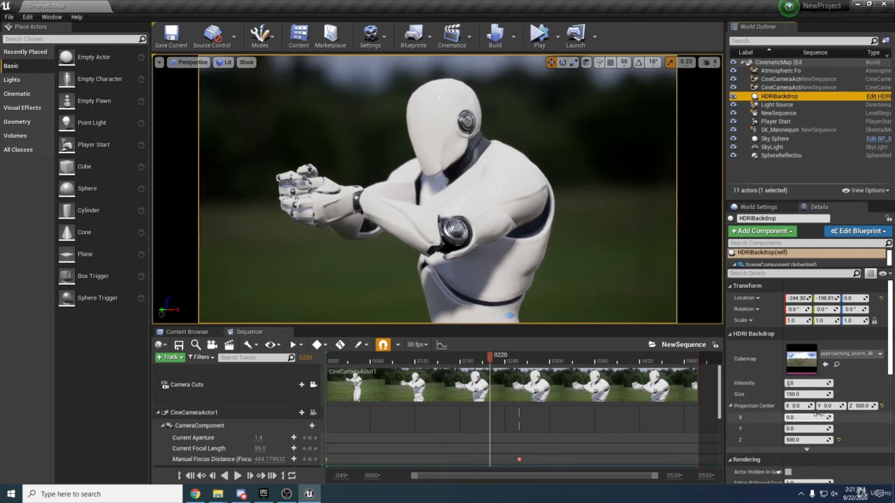
click(275, 388)
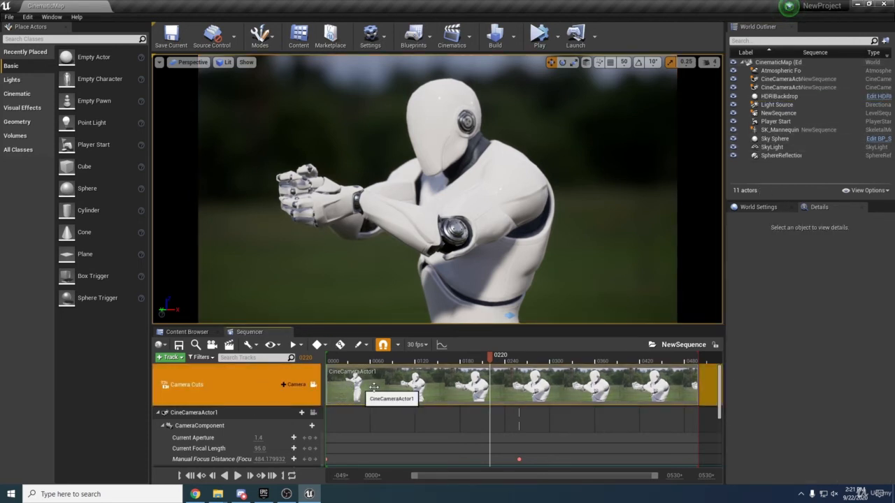
right_click(401, 388)
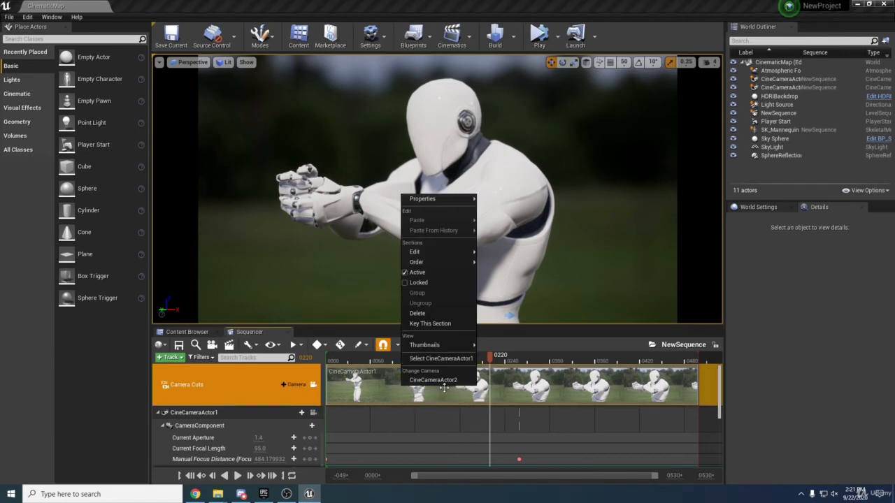
click(436, 380)
drag(433, 361, 495, 363)
click(228, 344)
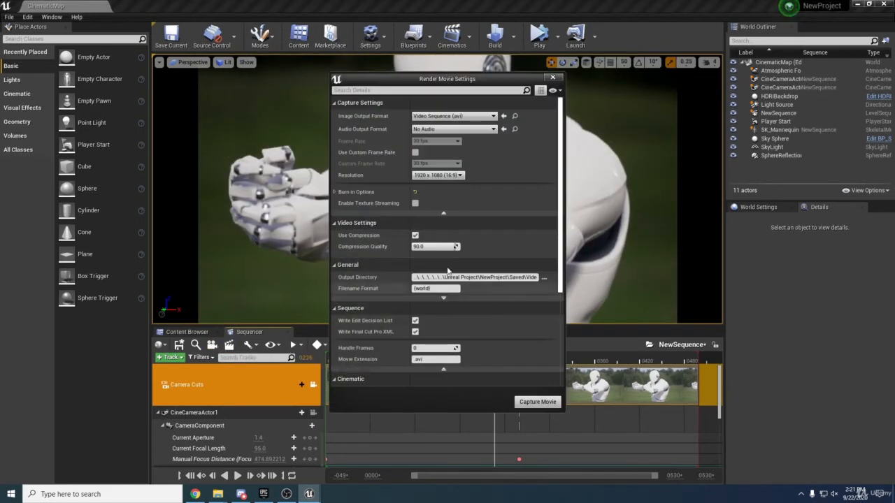
Delete the older CinematicMap.avi from VideoCaptures, keeping CinematicMap_(2).avi, then return to Unreal
scroll(482, 256, down, 2)
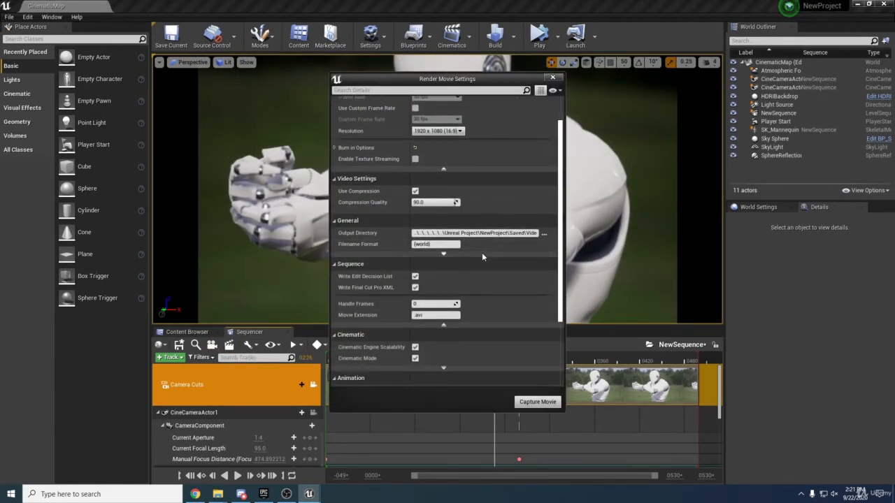
scroll(481, 252, up, 2)
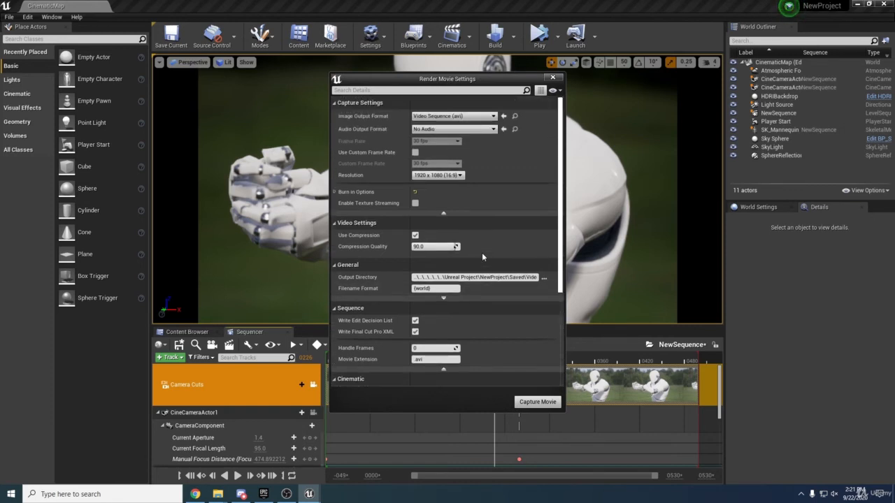
scroll(481, 252, down, 4)
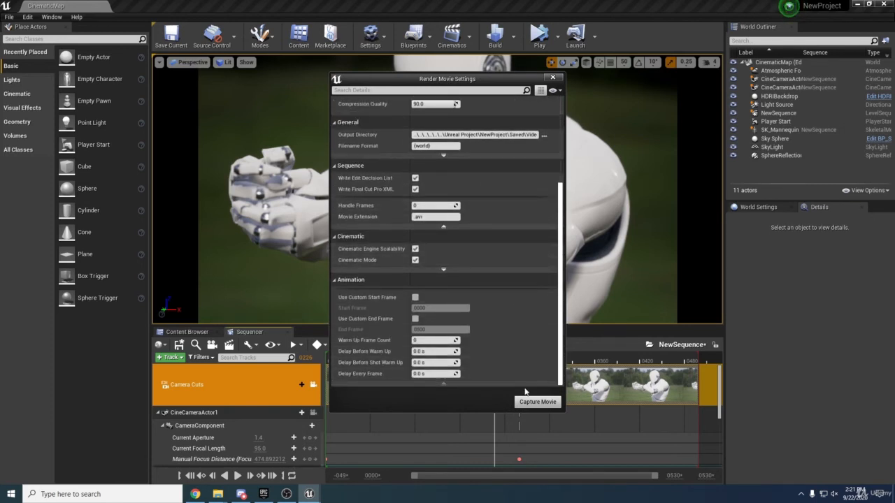
mouse_move(217, 495)
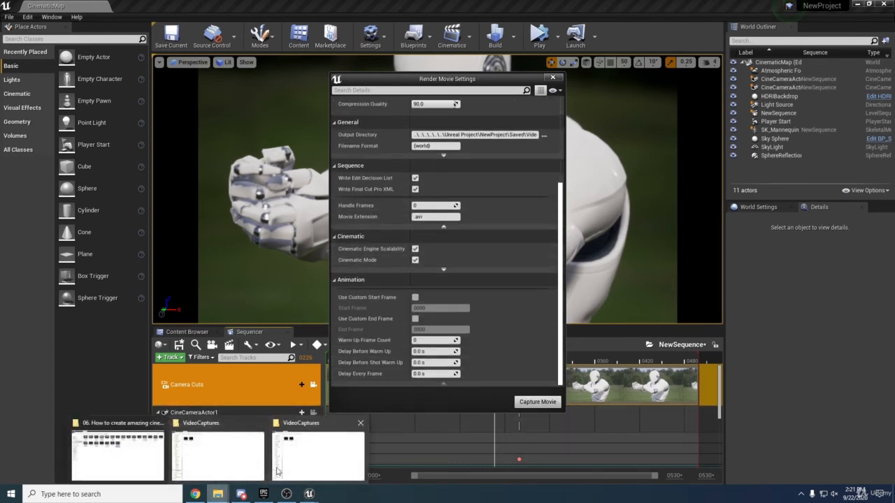
click(315, 450)
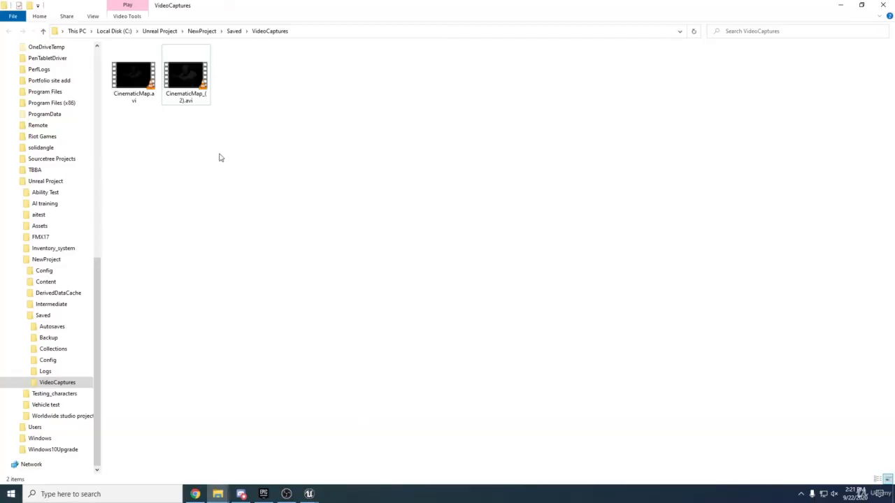
click(191, 104)
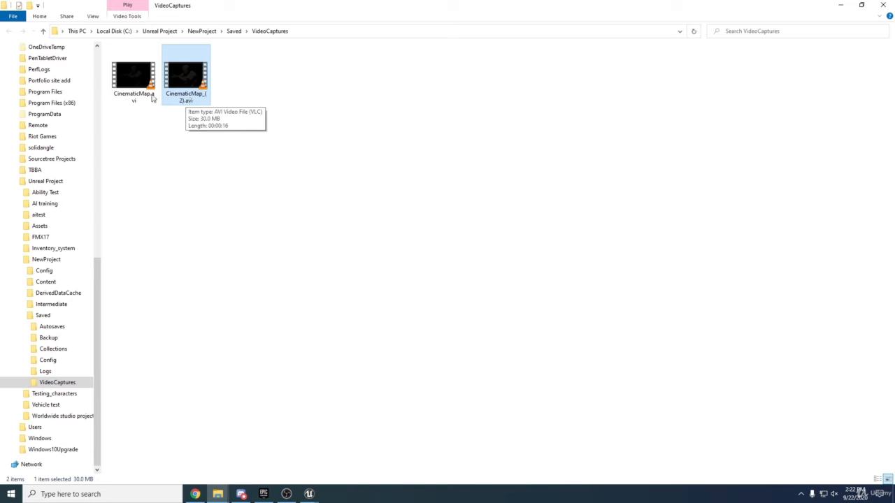
click(151, 98)
key(Delete)
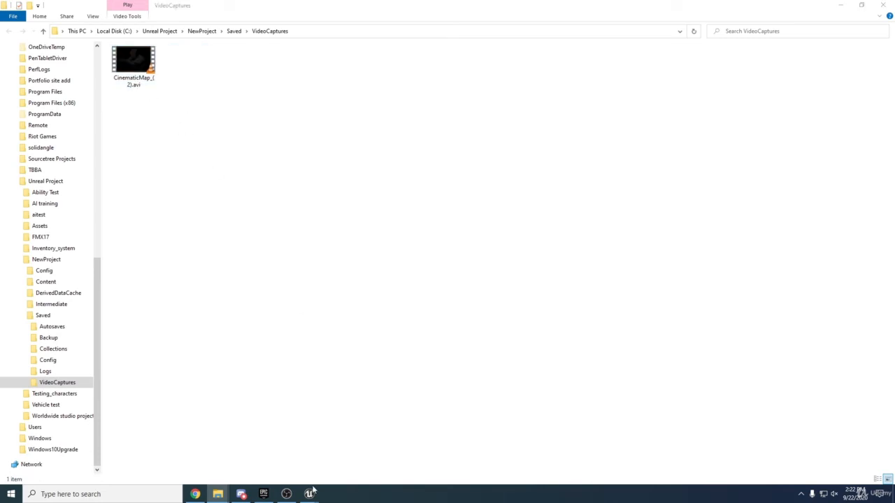
mouse_move(309, 493)
click(283, 455)
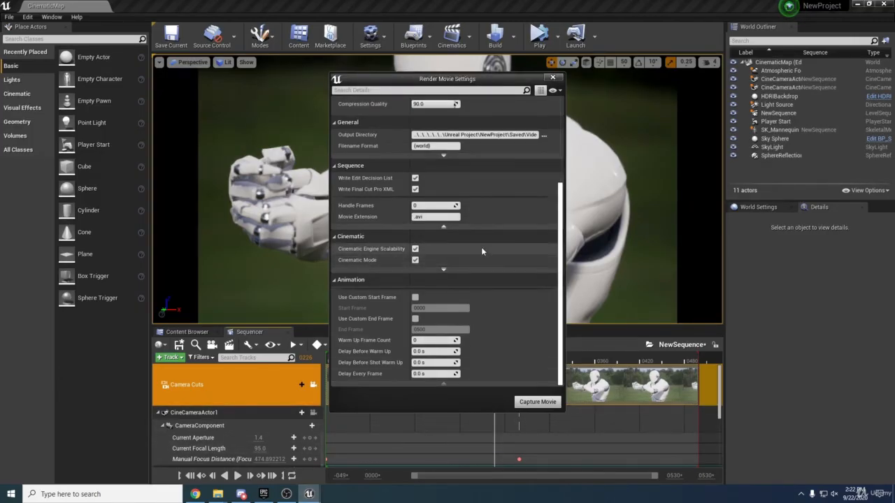
Recapture the movie with the new camera, saving the level, and open the capture folder
click(529, 403)
click(487, 334)
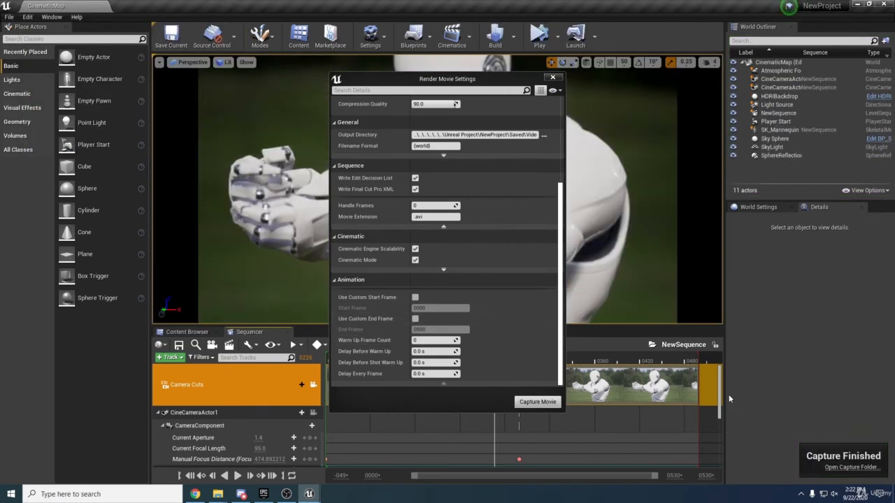
click(850, 467)
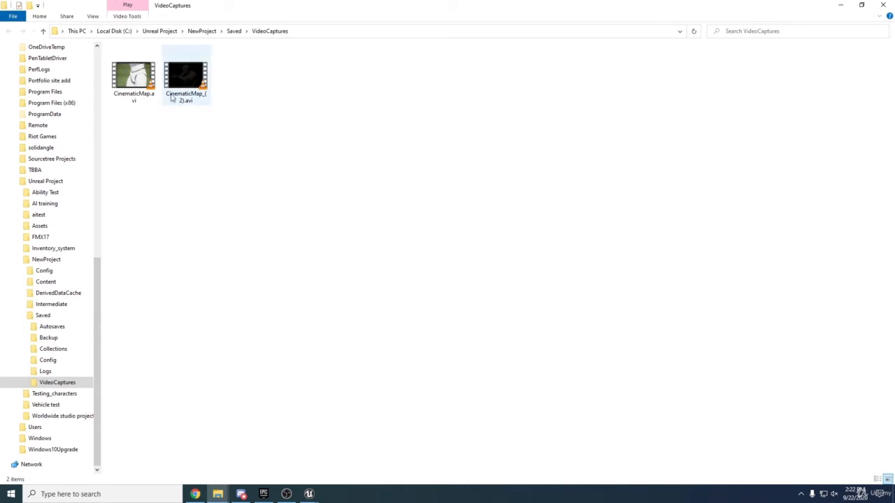
Play the new close-up CinematicMap.avi capture in VLC
double_click(133, 78)
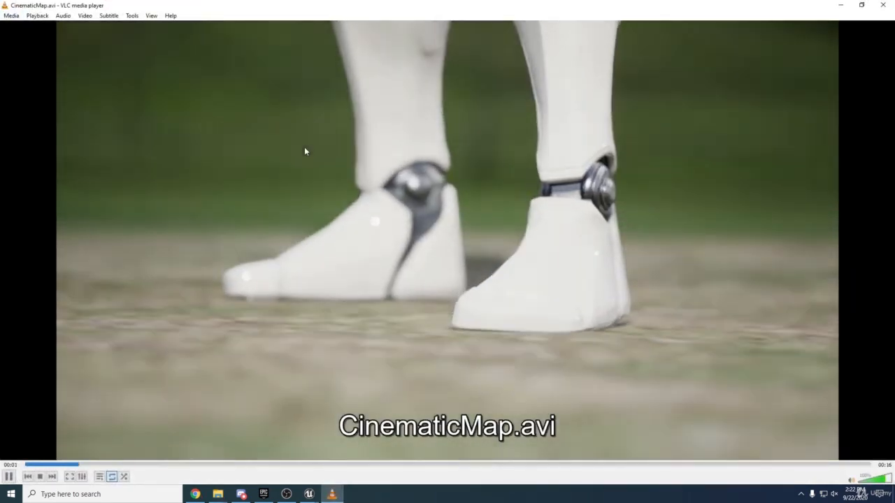